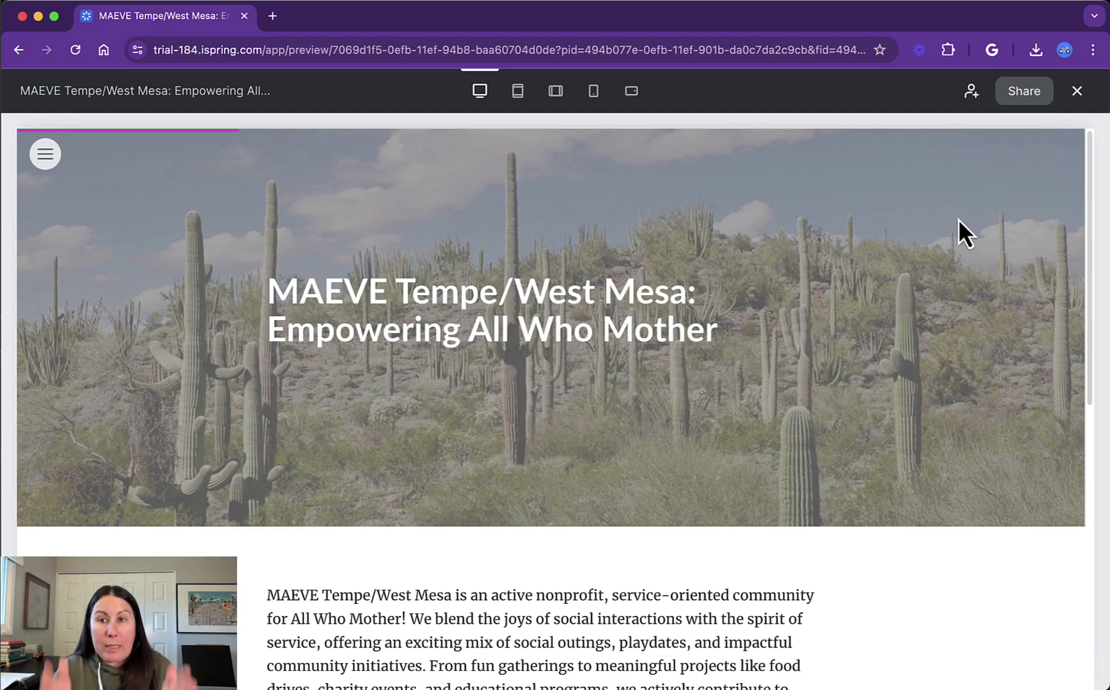
Check the course page in the portrait tablet and portrait phone previews, and return to the desktop preview
scroll(944, 240, "down", 10)
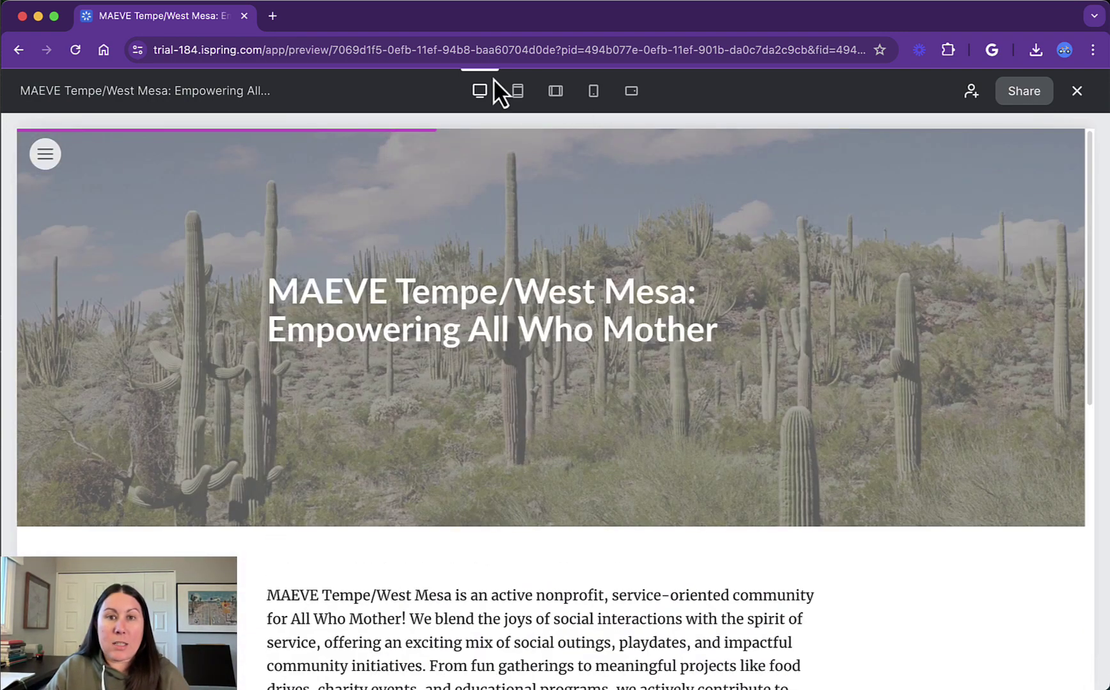
left_click(518, 92)
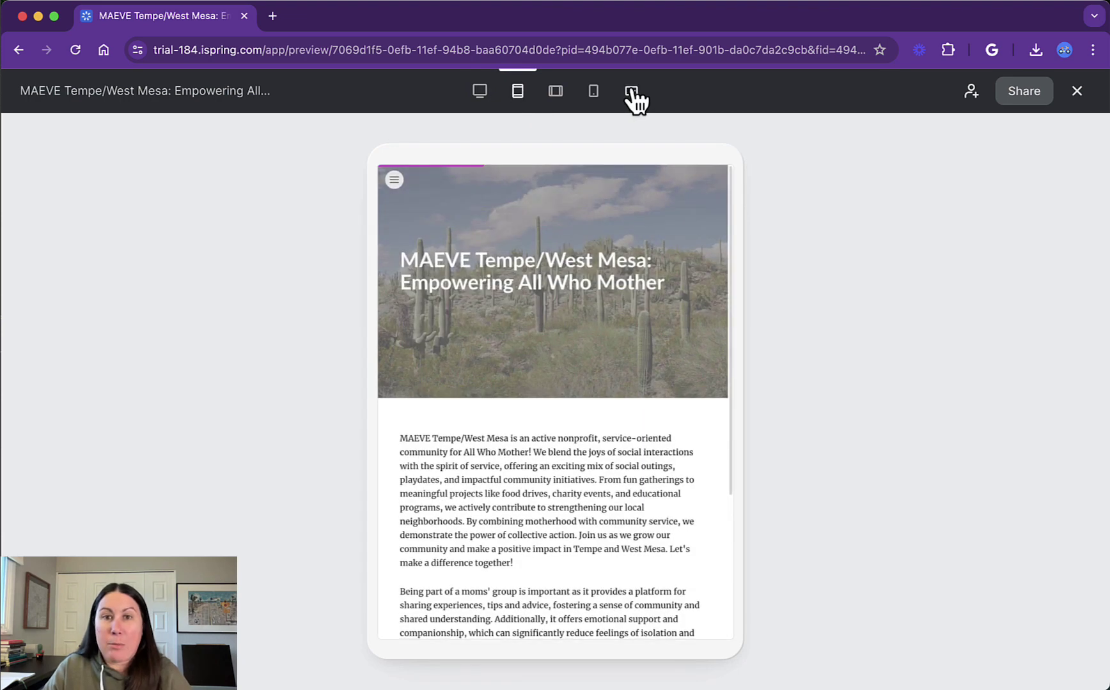
left_click(595, 93)
scroll(589, 377, "down", 10)
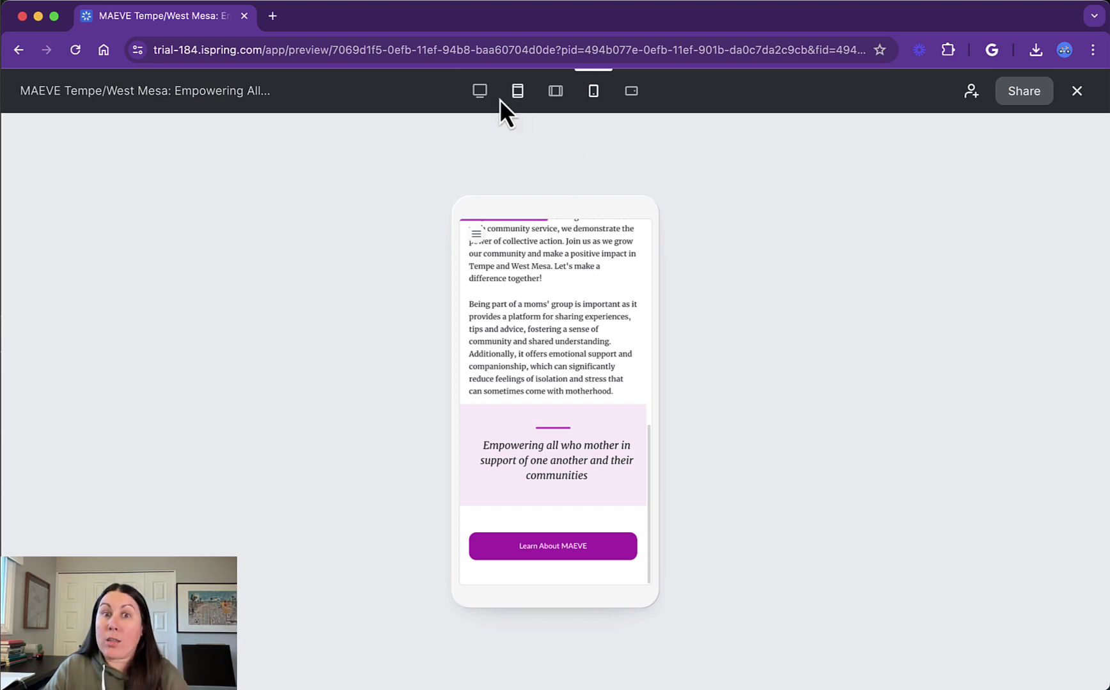
left_click(480, 91)
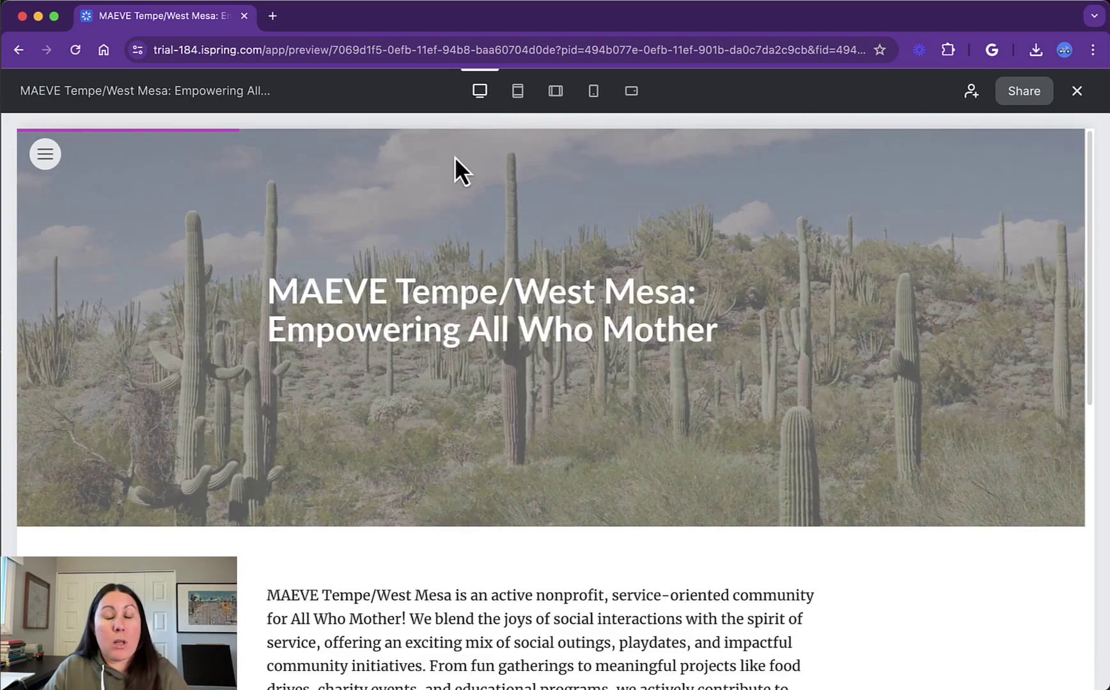
Read through the header and introductory paragraphs in the desktop preview, and return to the page editor
scroll(320, 319, "down", 4)
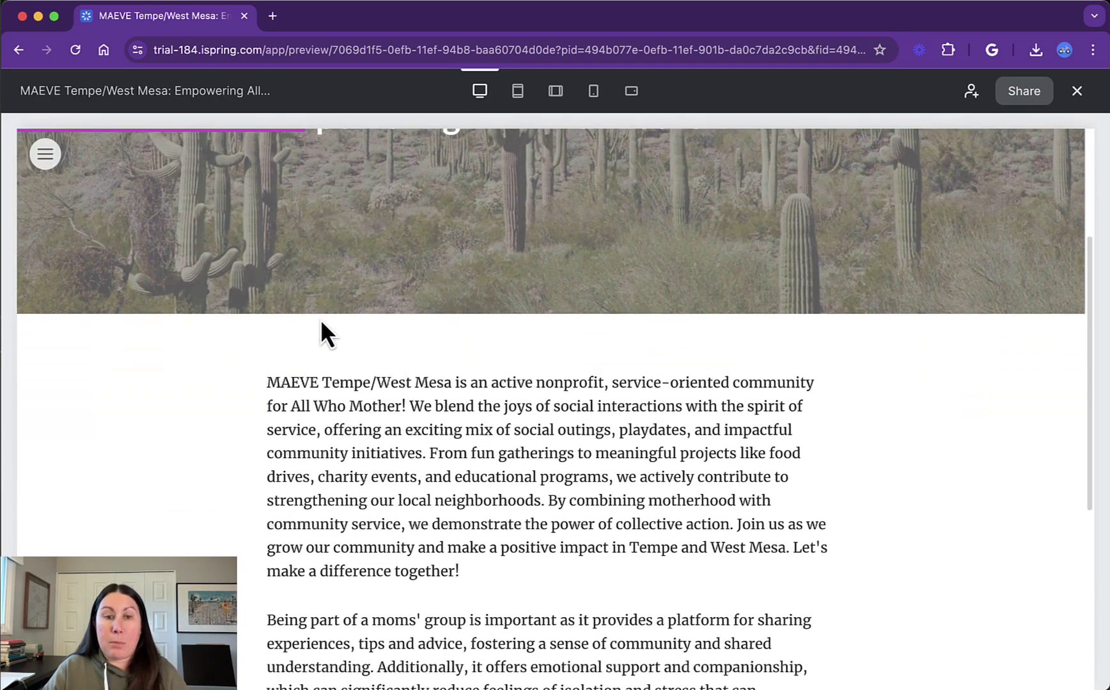
scroll(291, 329, "down", 2)
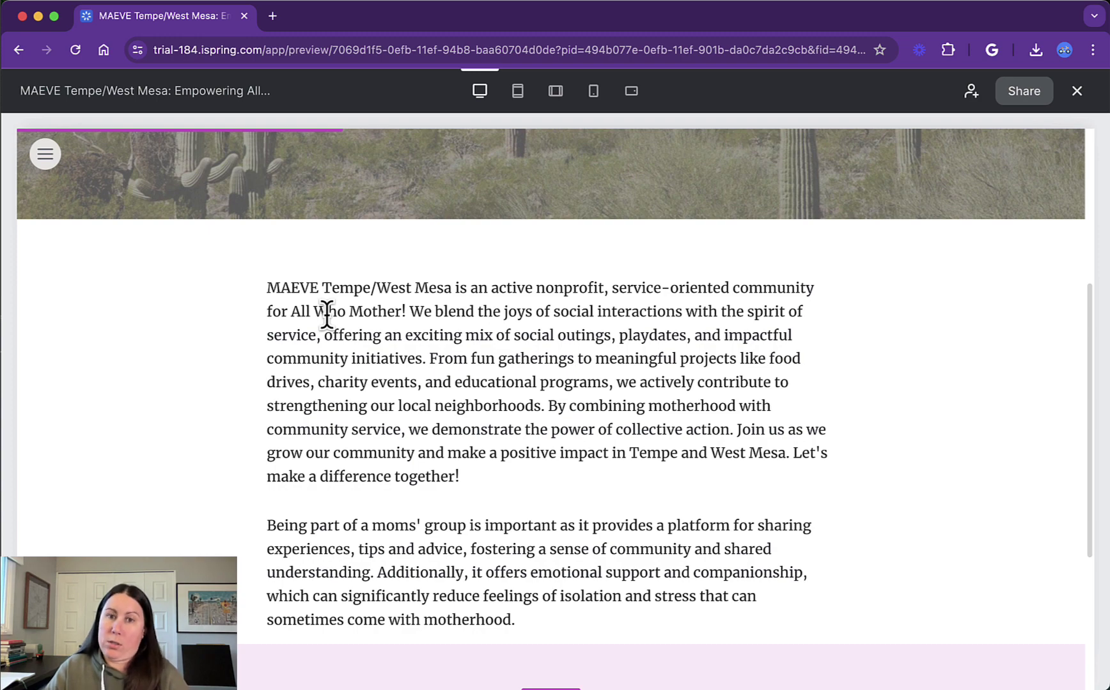
scroll(327, 315, "up", 4)
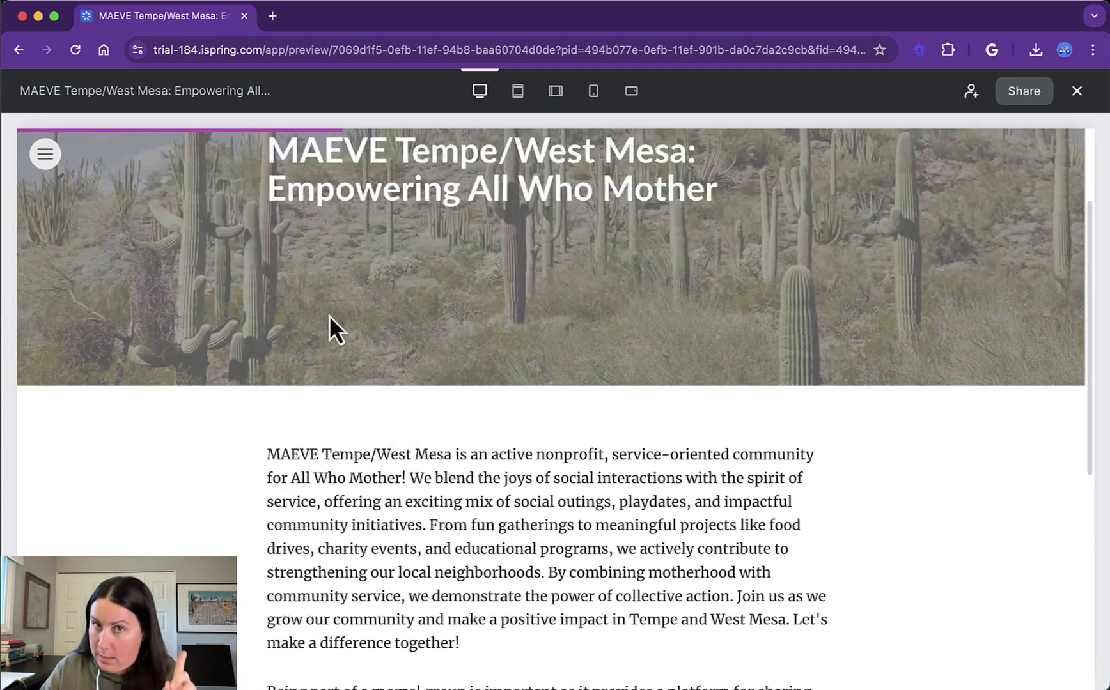
scroll(340, 314, "up", 1)
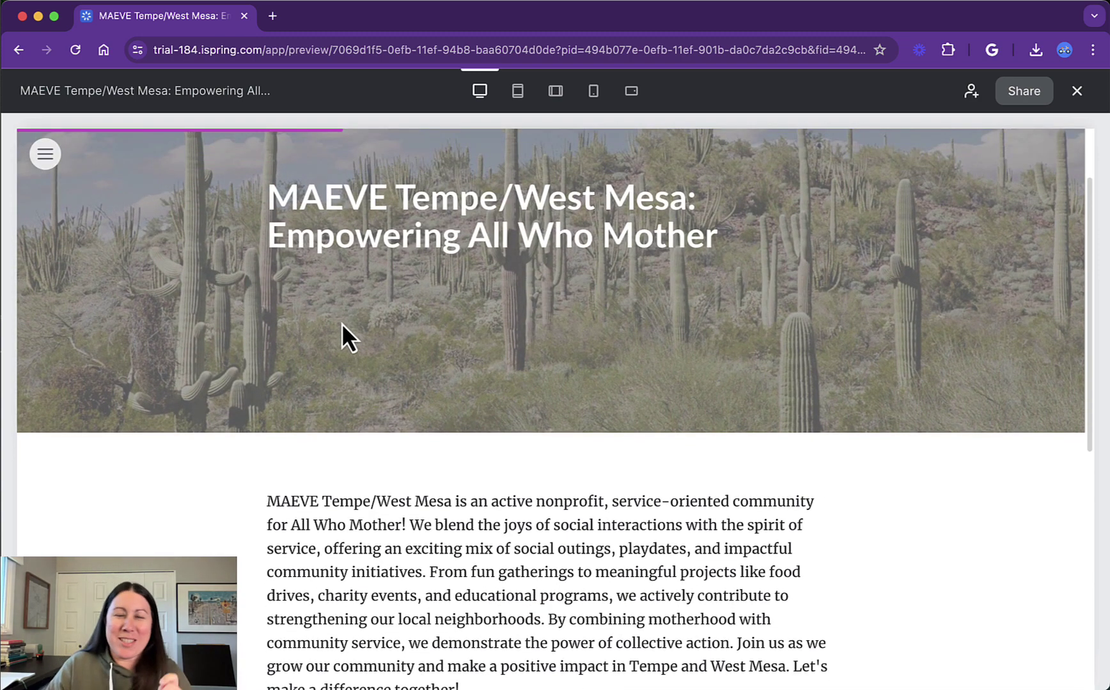
scroll(422, 339, "down", 2)
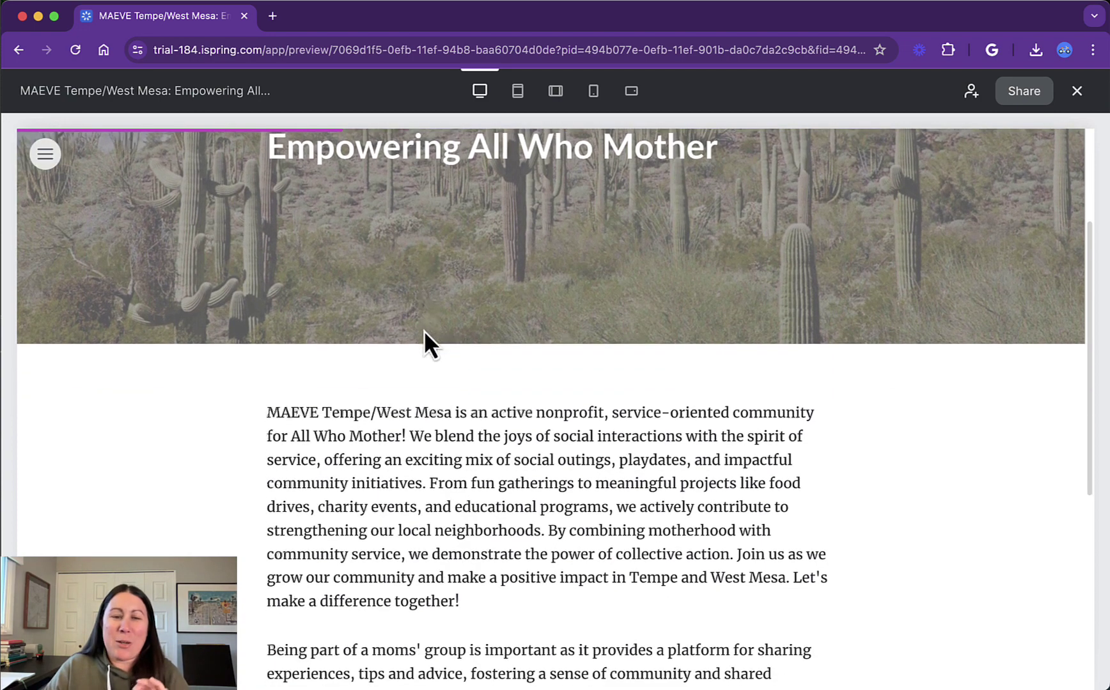
triple_click(426, 460)
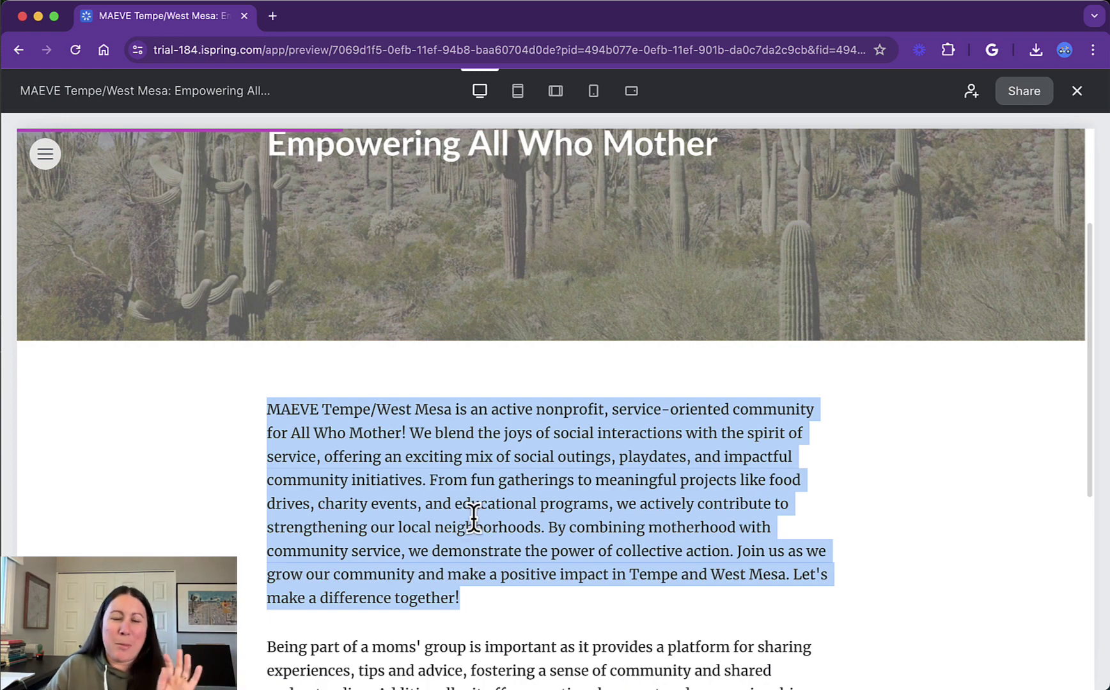
left_click(485, 598)
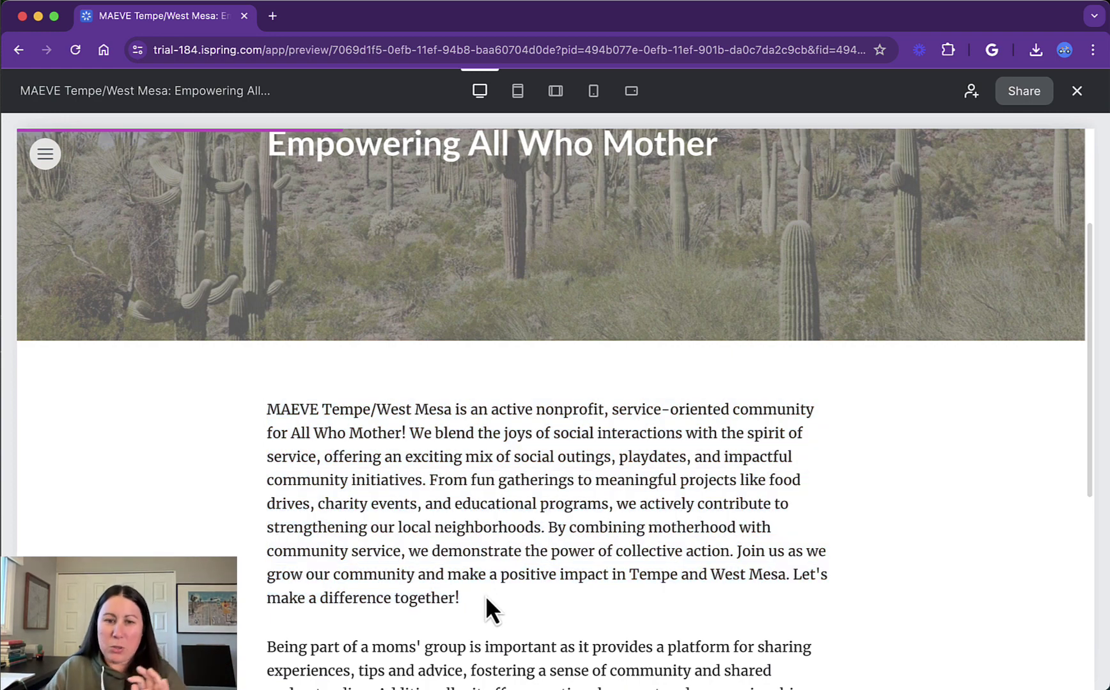
scroll(505, 585, "down", 3)
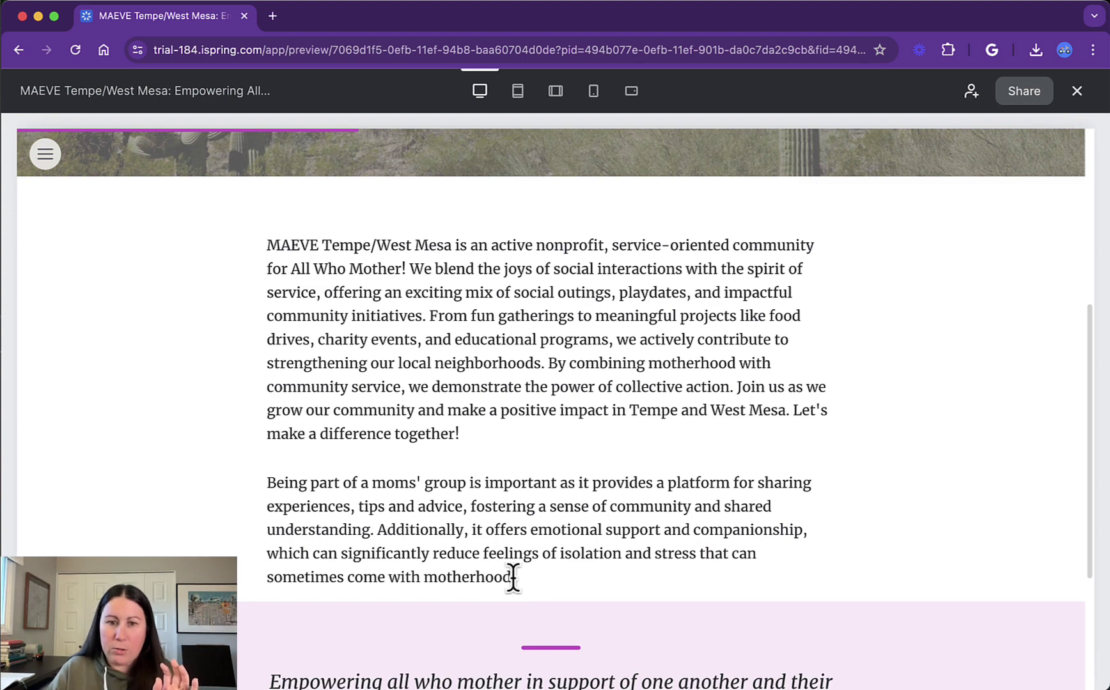
left_click(1076, 93)
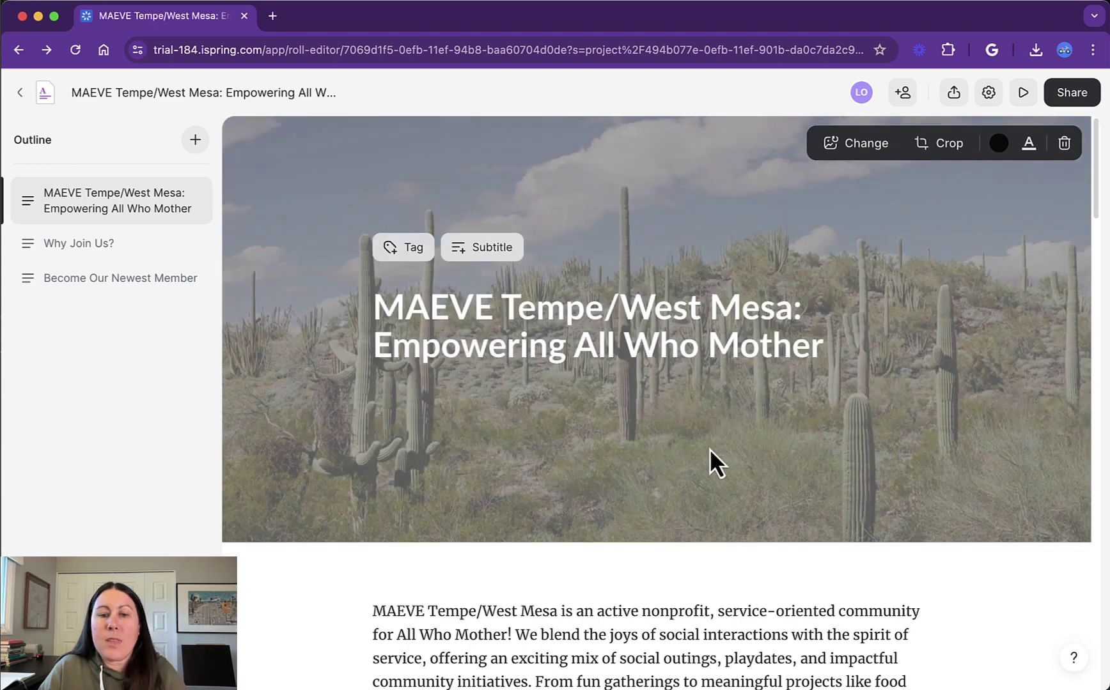
On a new line below the moms' group paragraph, ask iSpring AI: "Write two sentences about the importance of performing service in a local community"
scroll(709, 449, "down", 10)
left_click(641, 315)
key("Return")
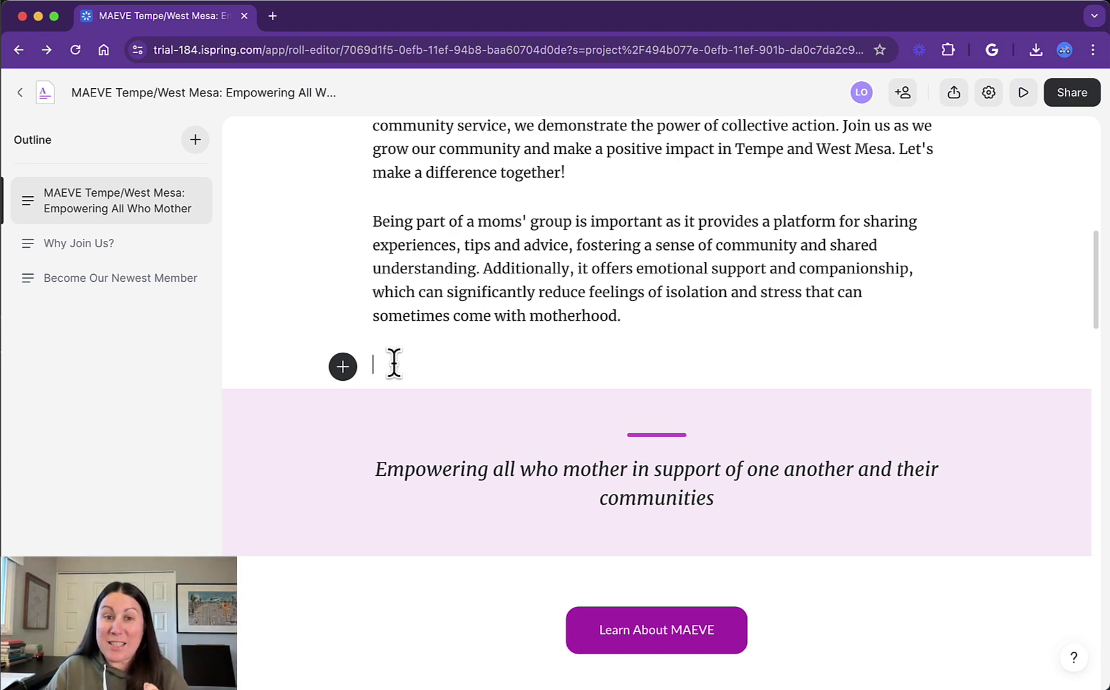
key("space")
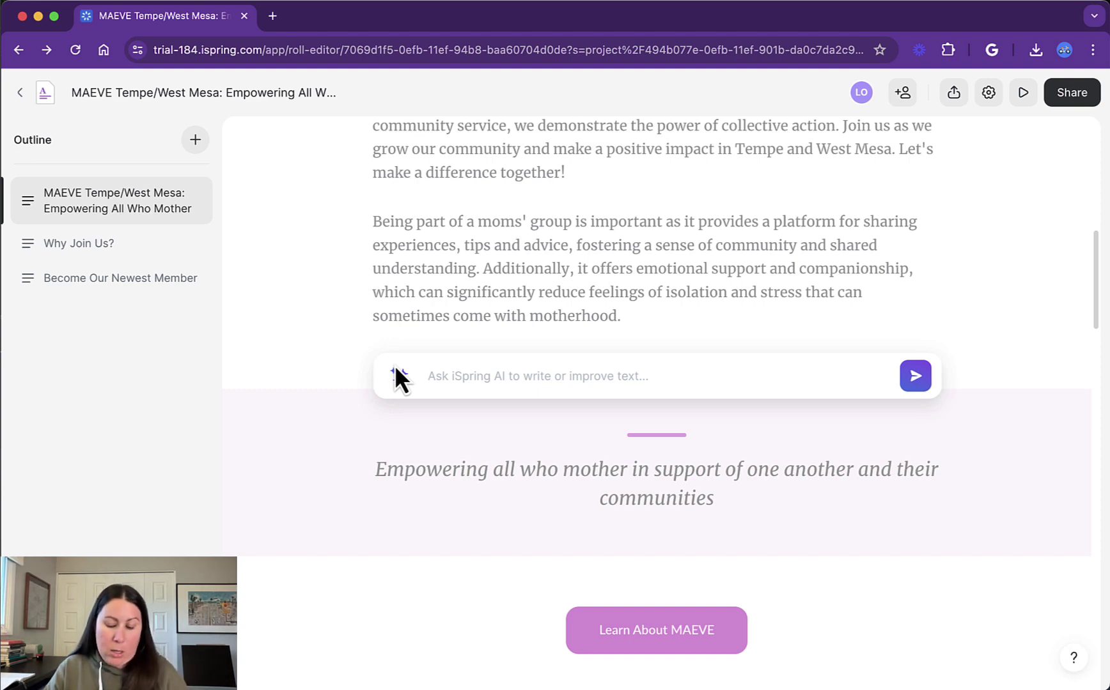
type("Writ")
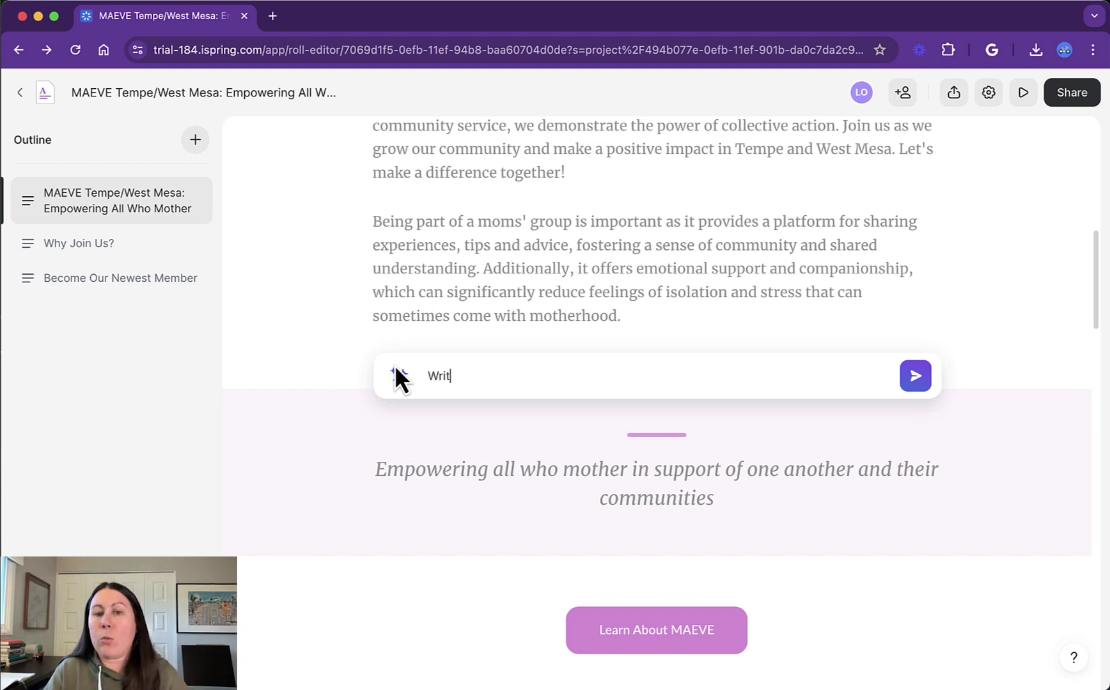
type("e two sent")
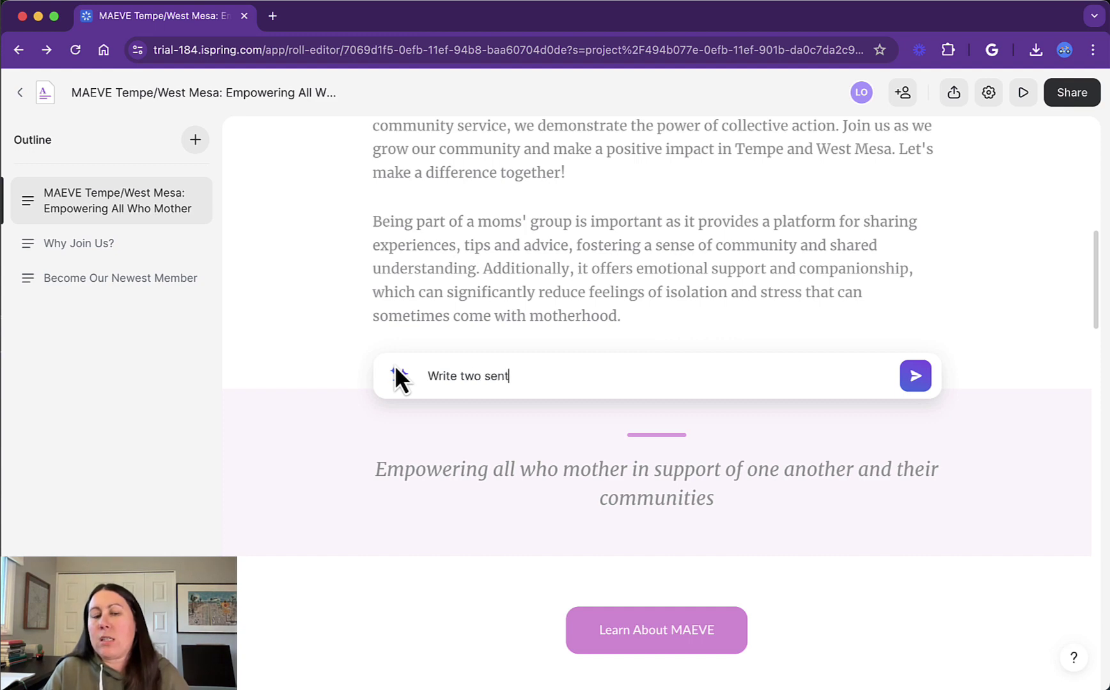
type("ences about the ")
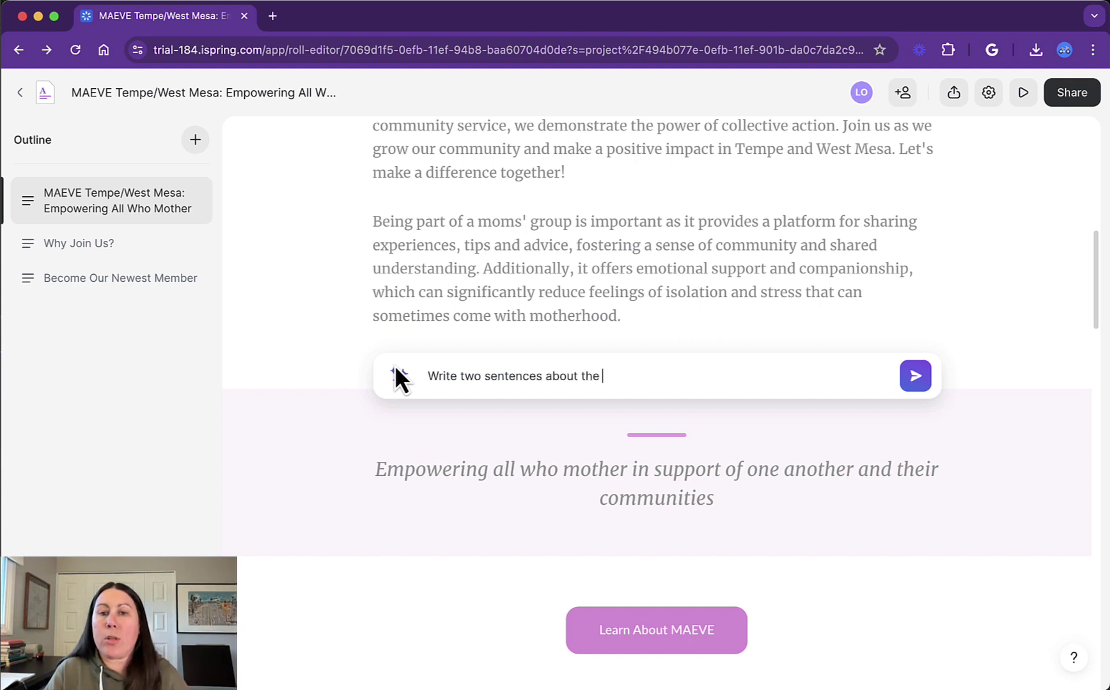
type("importn")
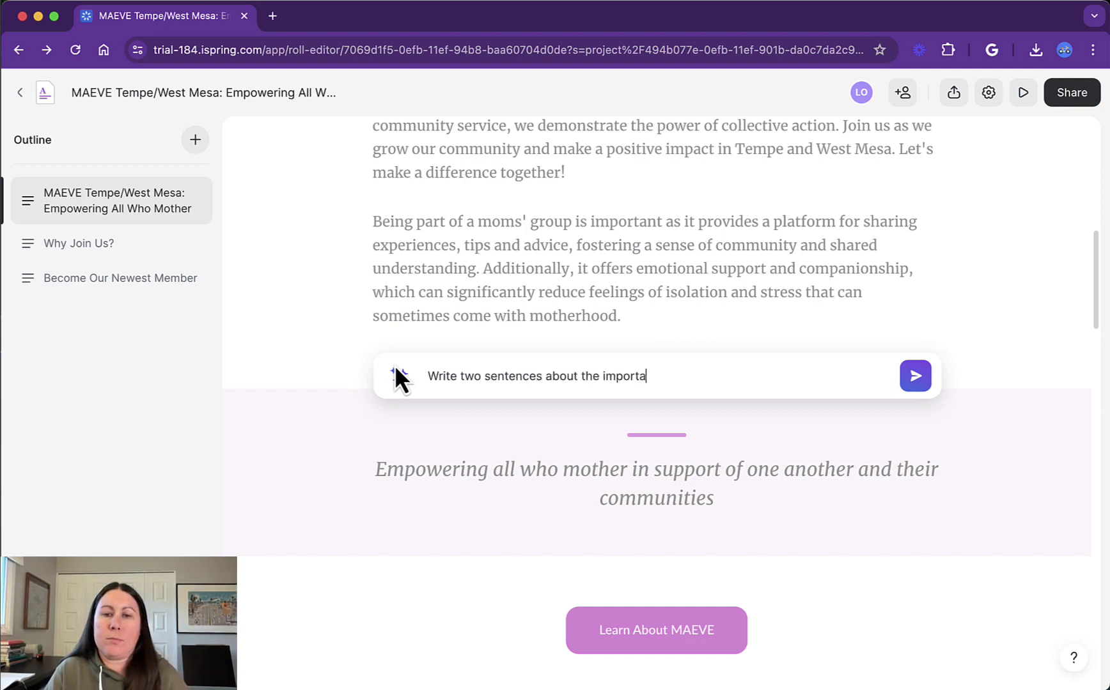
type("nce of perfor")
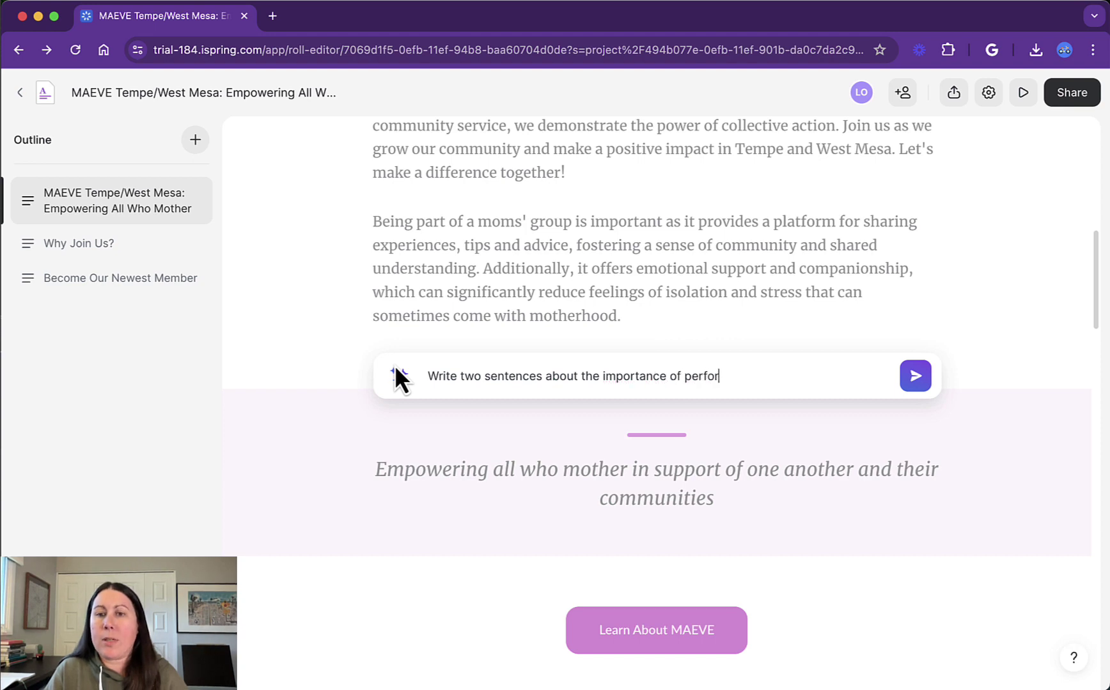
type("ming service in a local co")
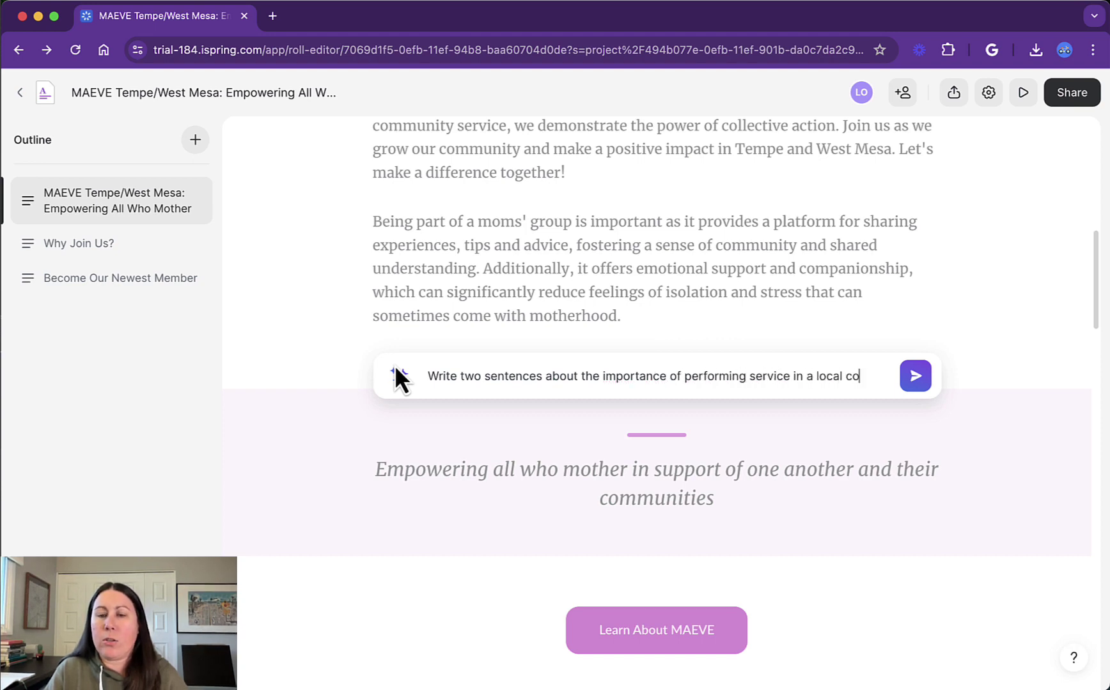
type("mmunity")
key("Return")
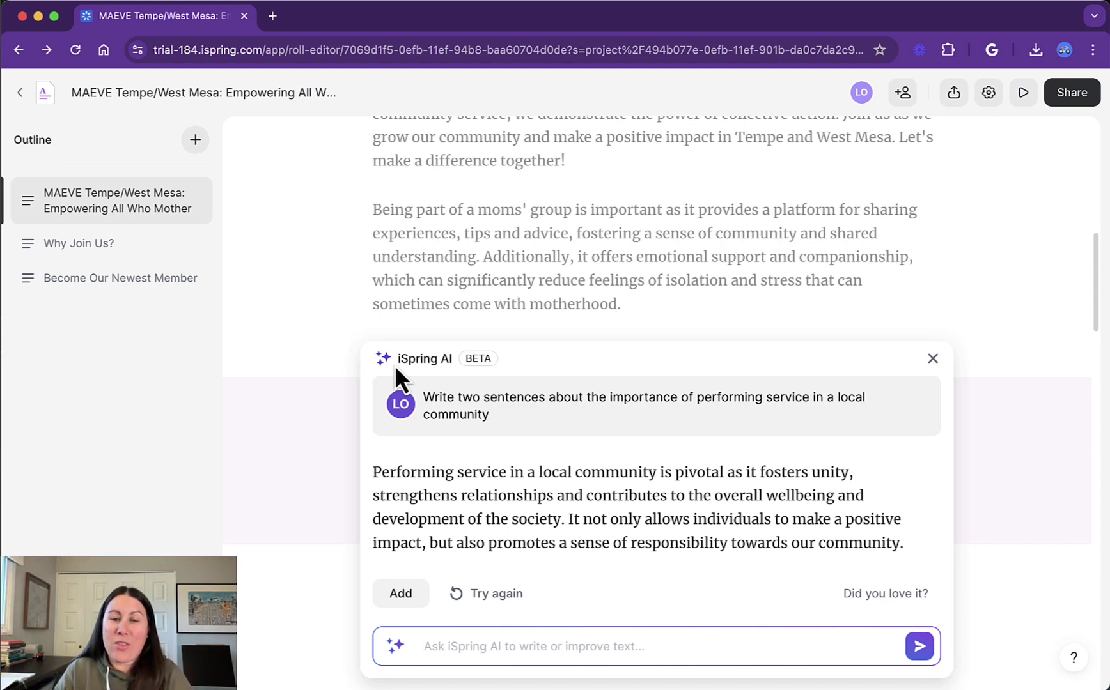
Add the AI-generated community service text to the page and review it with the surrounding paragraphs
left_click(400, 594)
scroll(666, 269, "up", 4)
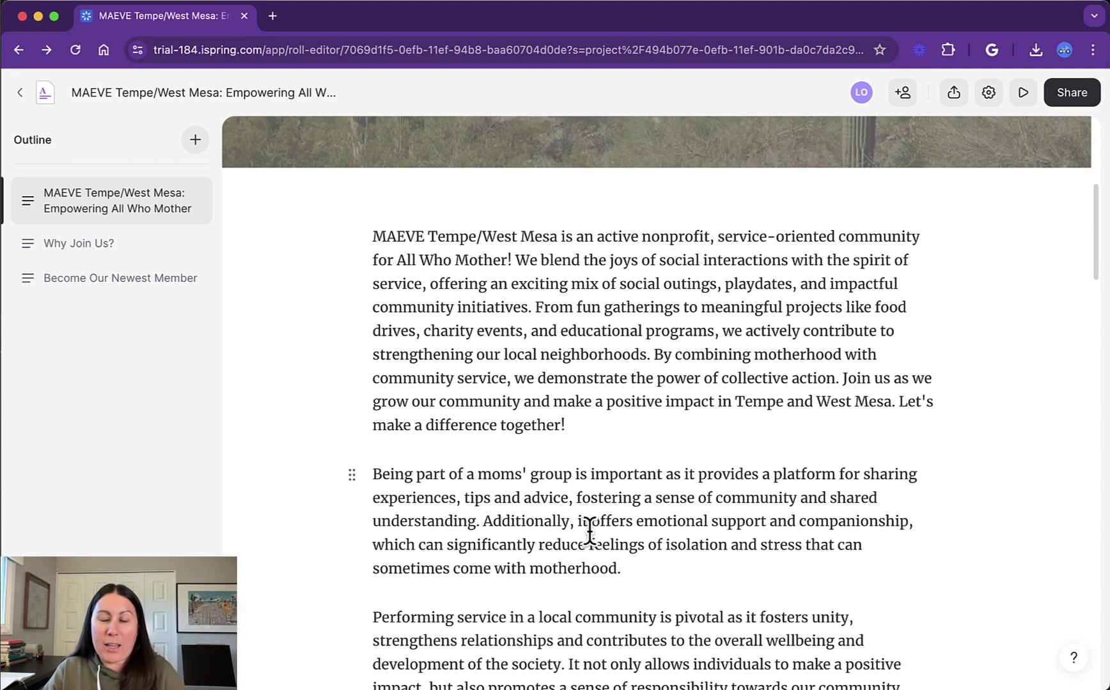
scroll(588, 528, "down", 2)
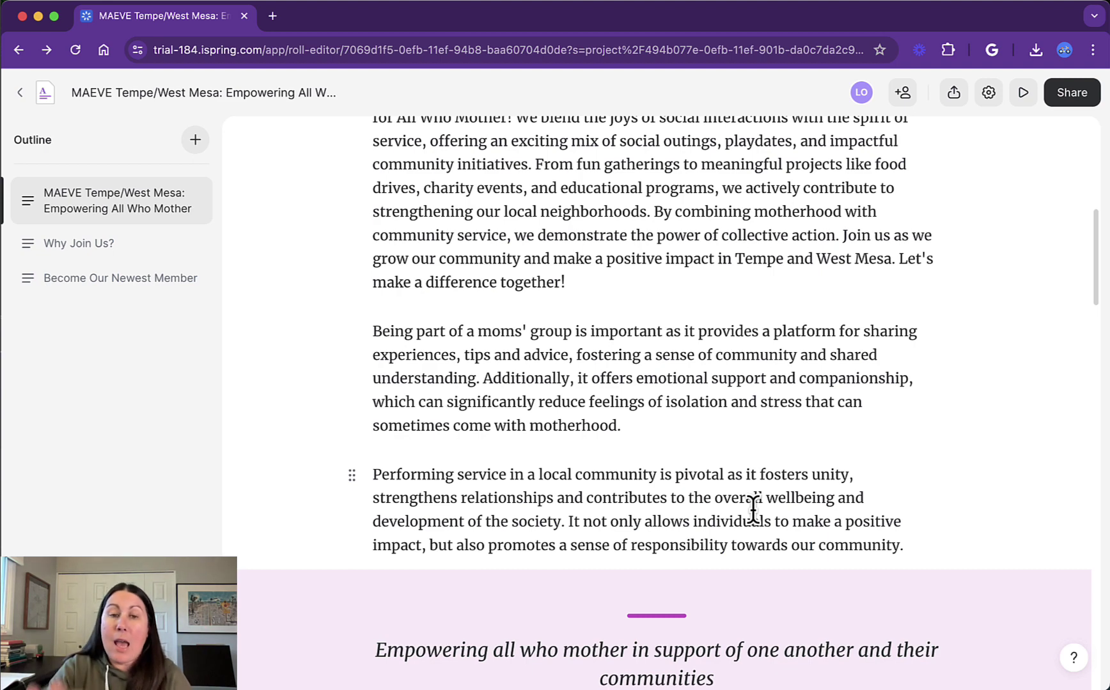
Generate AI questions from the text spanning the Overview, Who are we? and What do we do? sections, and review them
scroll(748, 505, "down", 10)
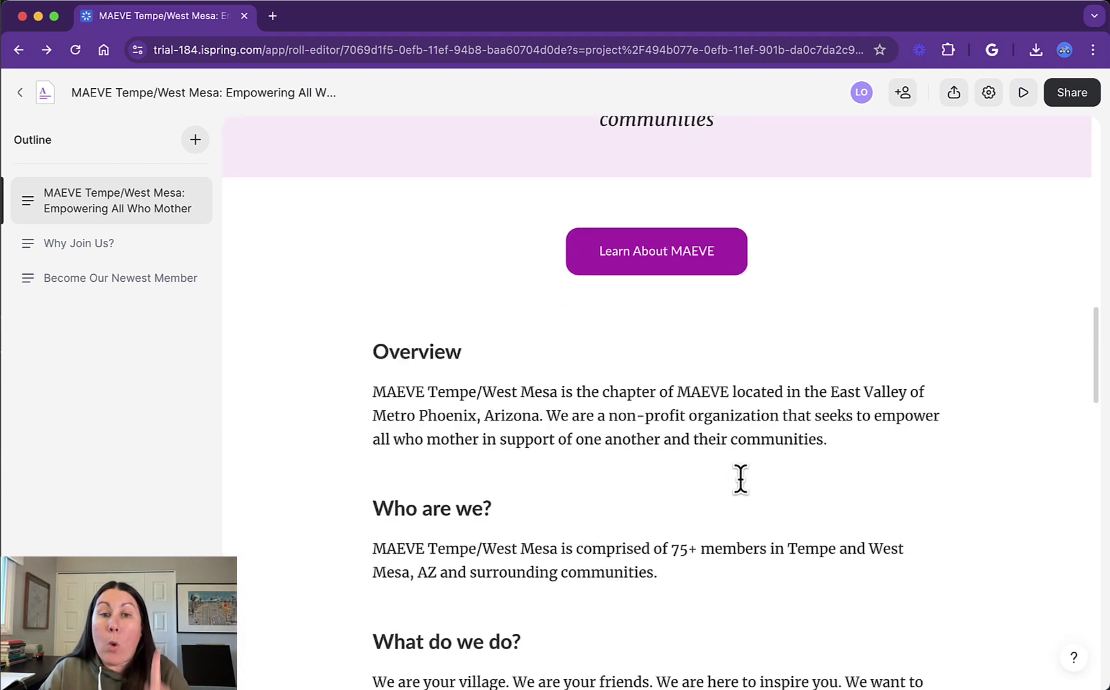
scroll(740, 482, "down", 2)
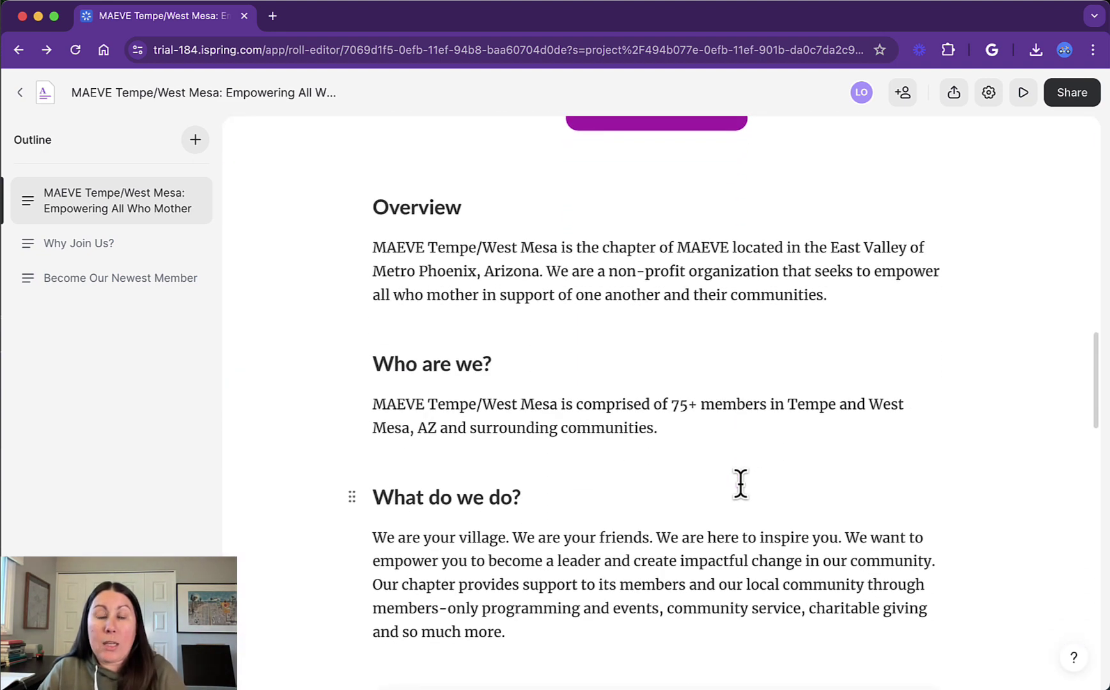
scroll(741, 483, "down", 1)
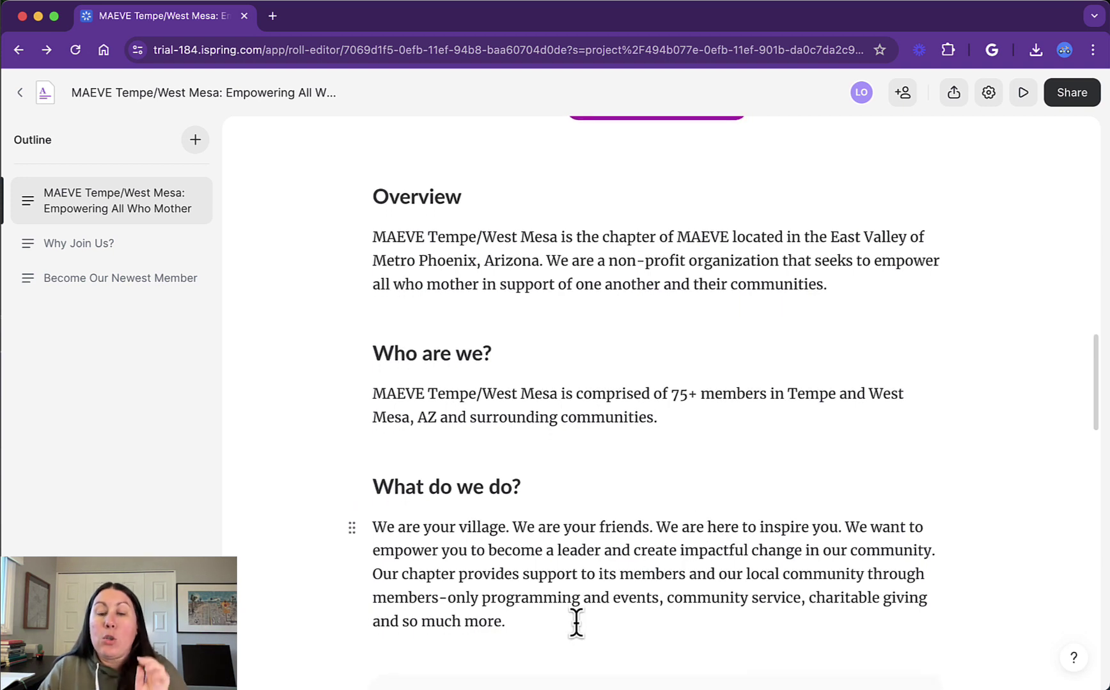
left_click_drag(567, 623, 377, 181)
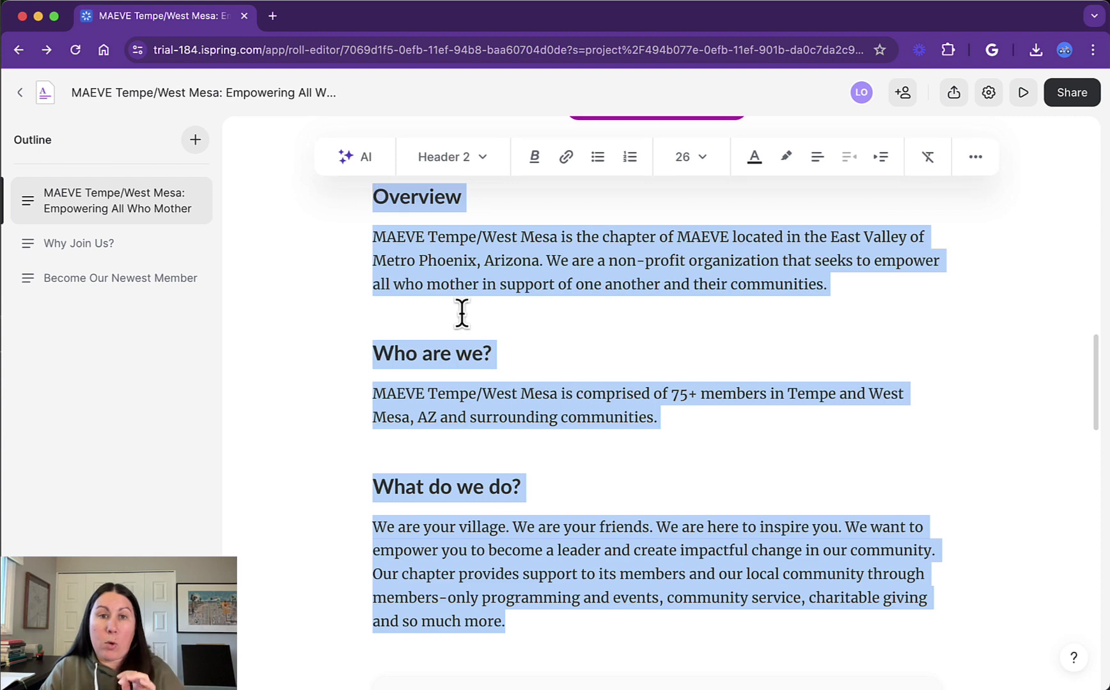
left_click(355, 158)
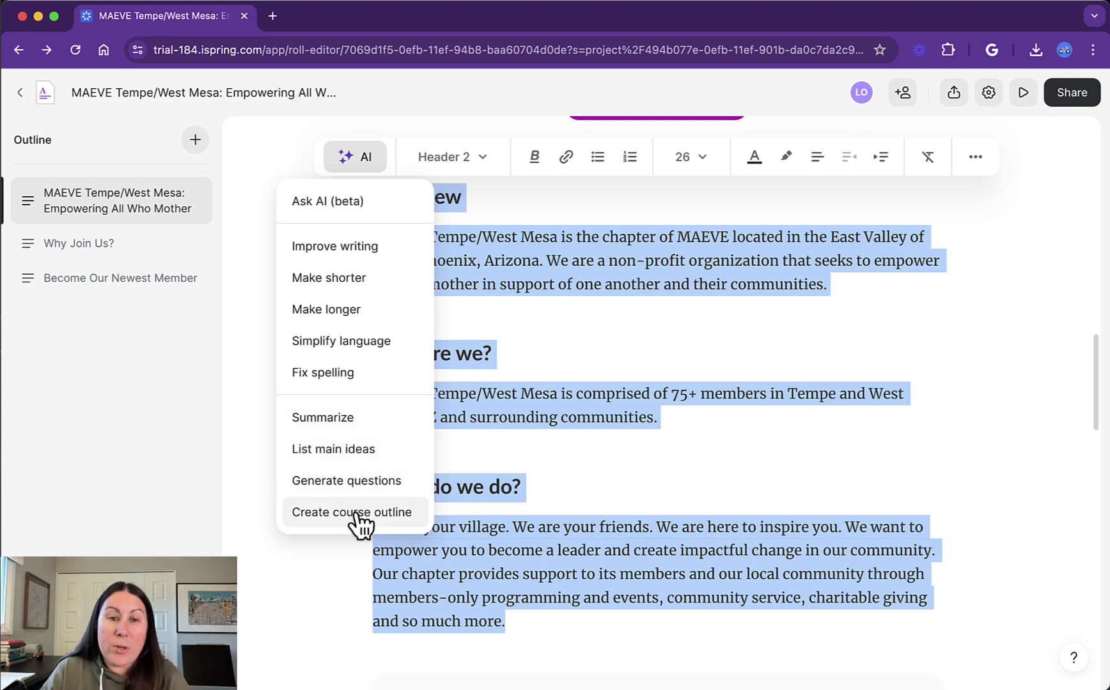
left_click(382, 487)
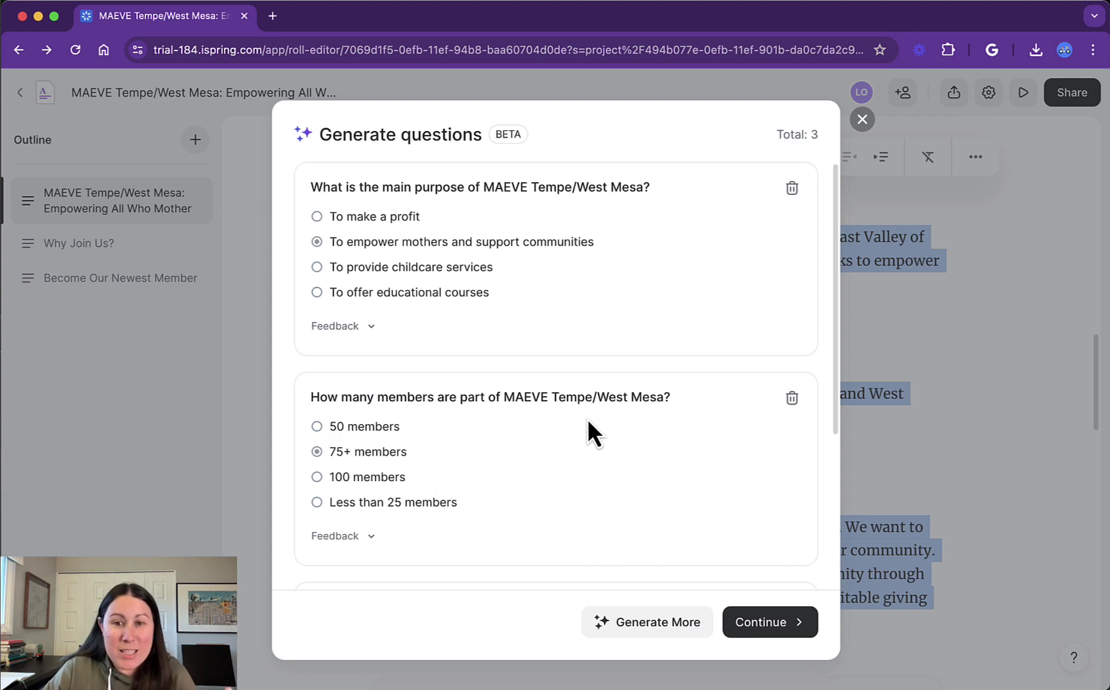
scroll(586, 422, "down", 5)
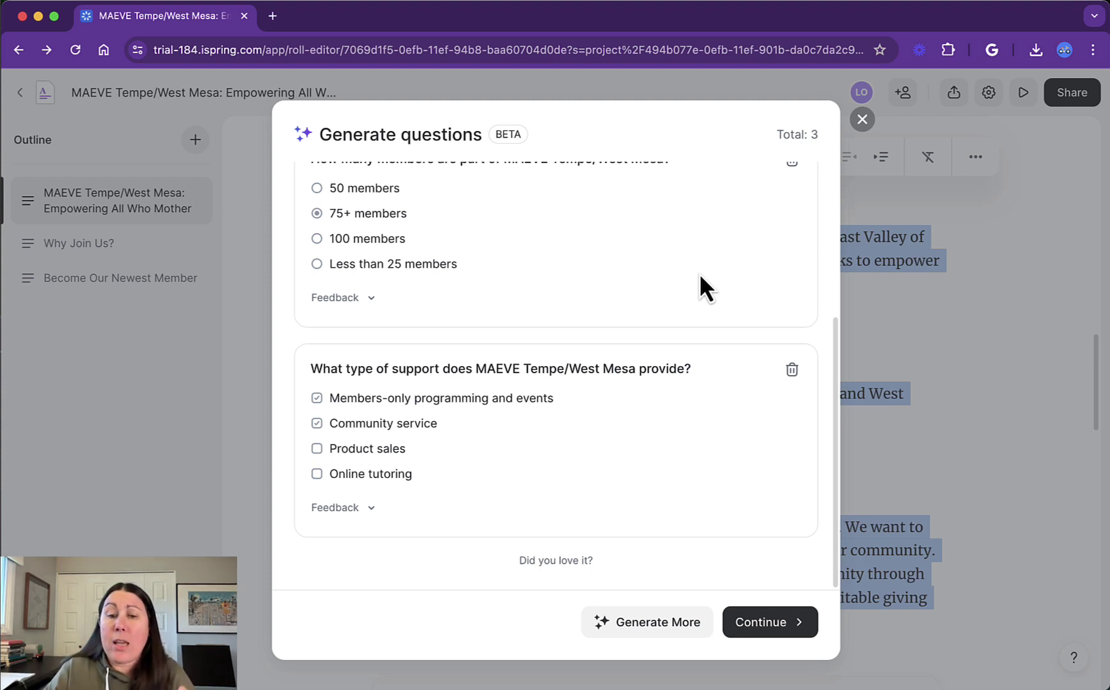
Save the generated questions to a new quiz
left_click(770, 623)
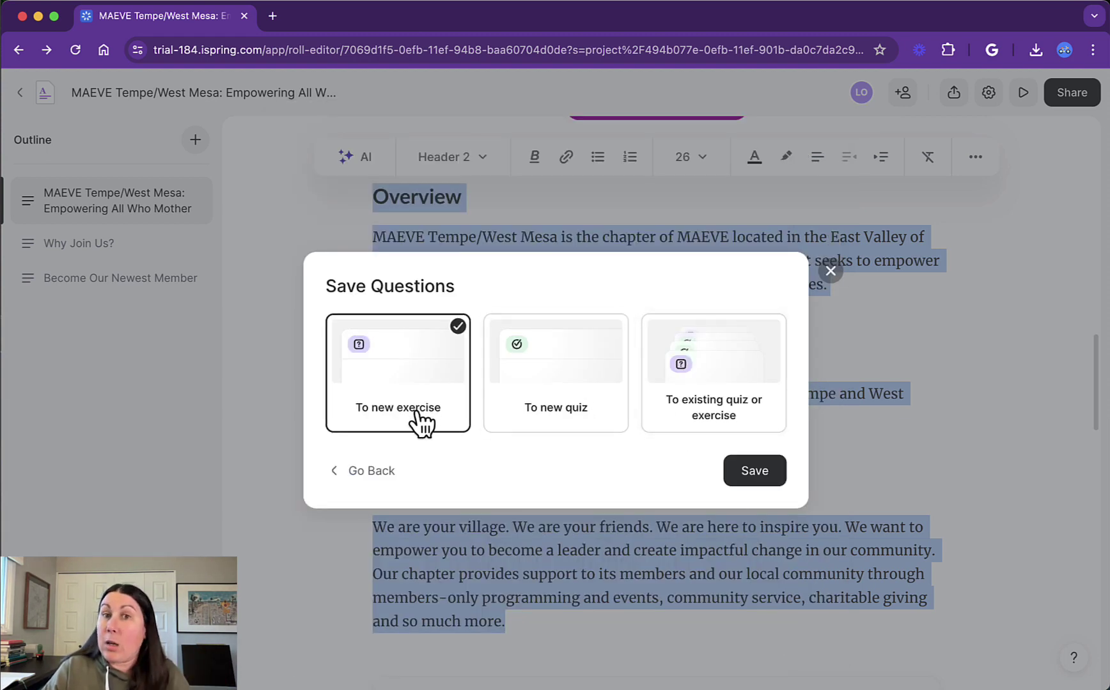
left_click(550, 406)
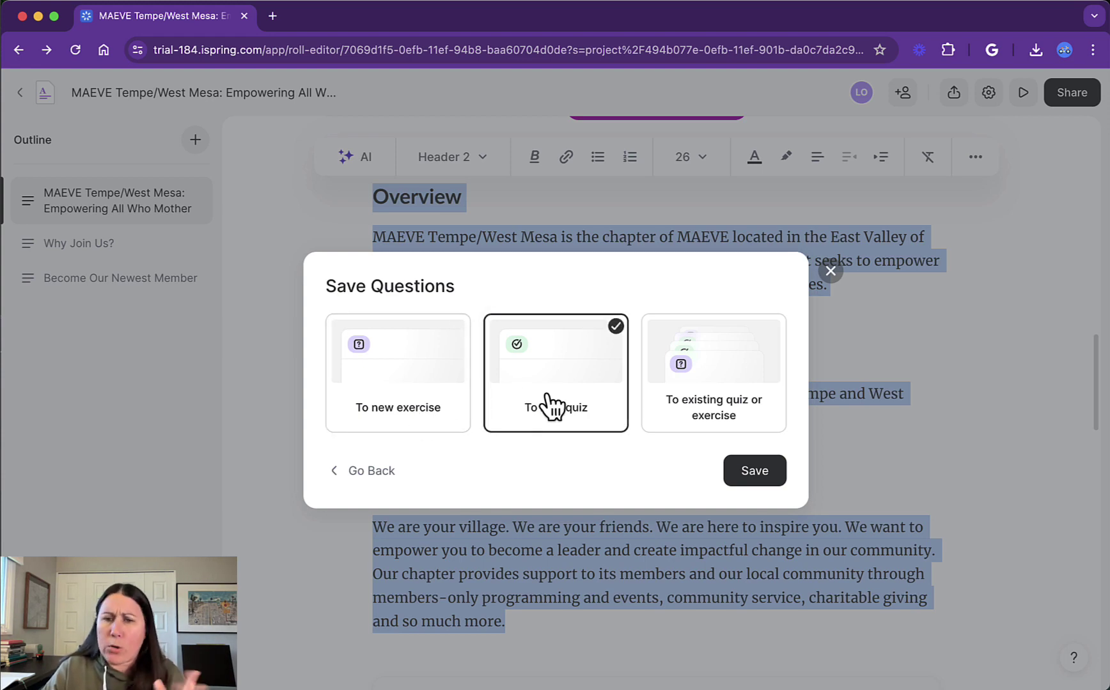
left_click(769, 473)
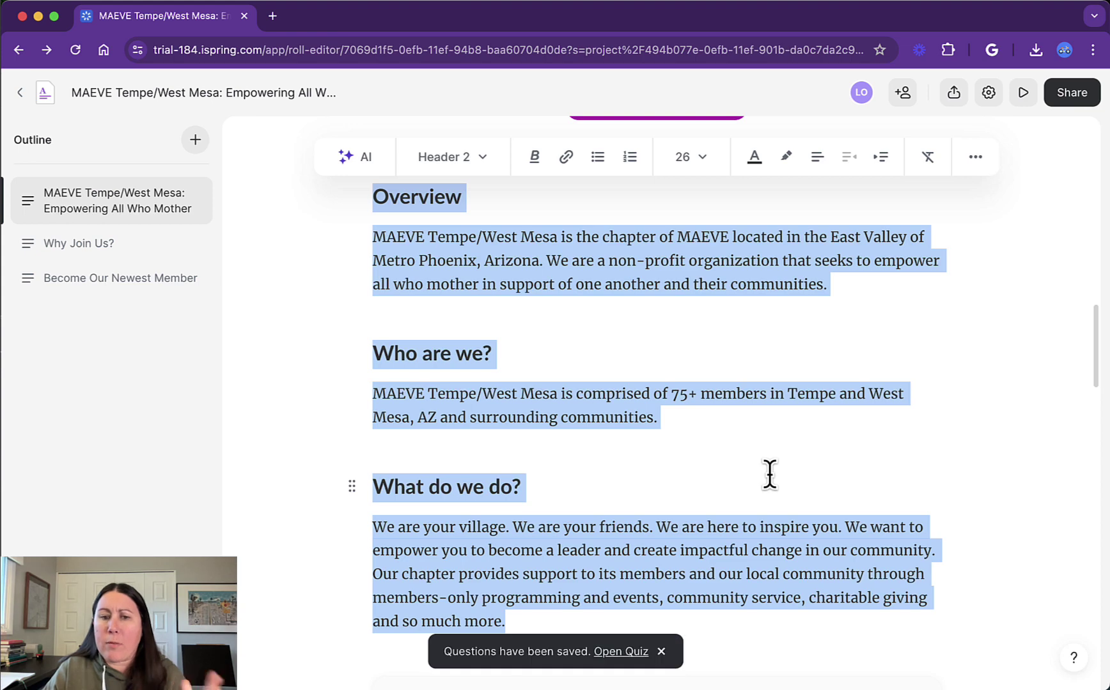
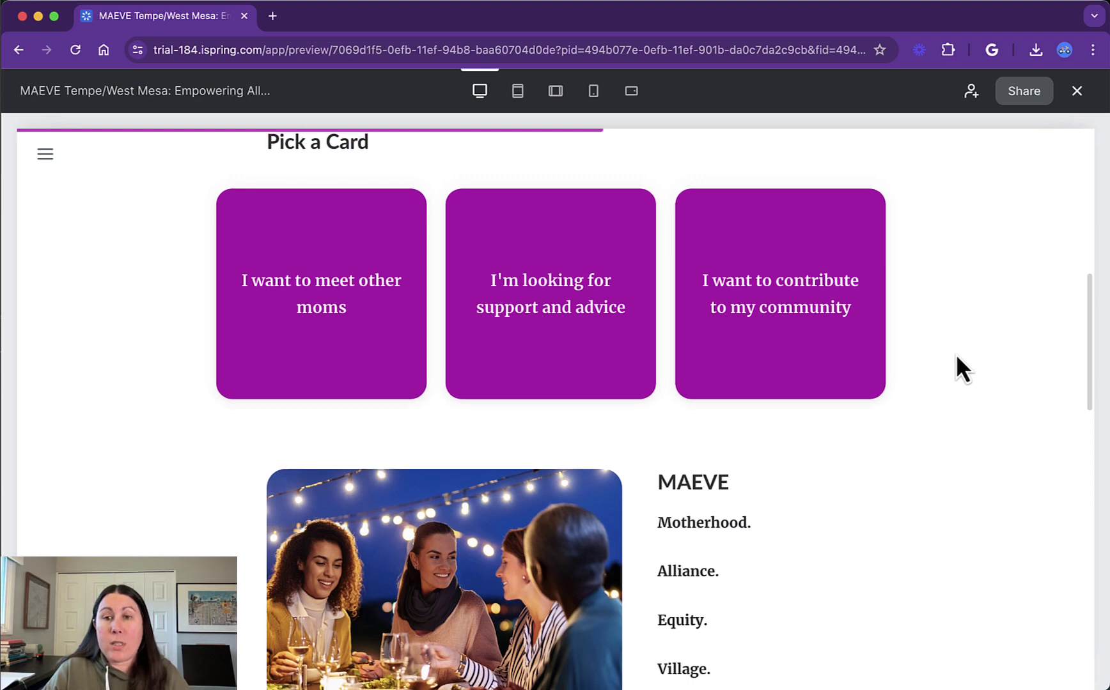
Flip all three Pick a Card cards in the page preview and read the text on their backs
scroll(955, 354, "up", 3)
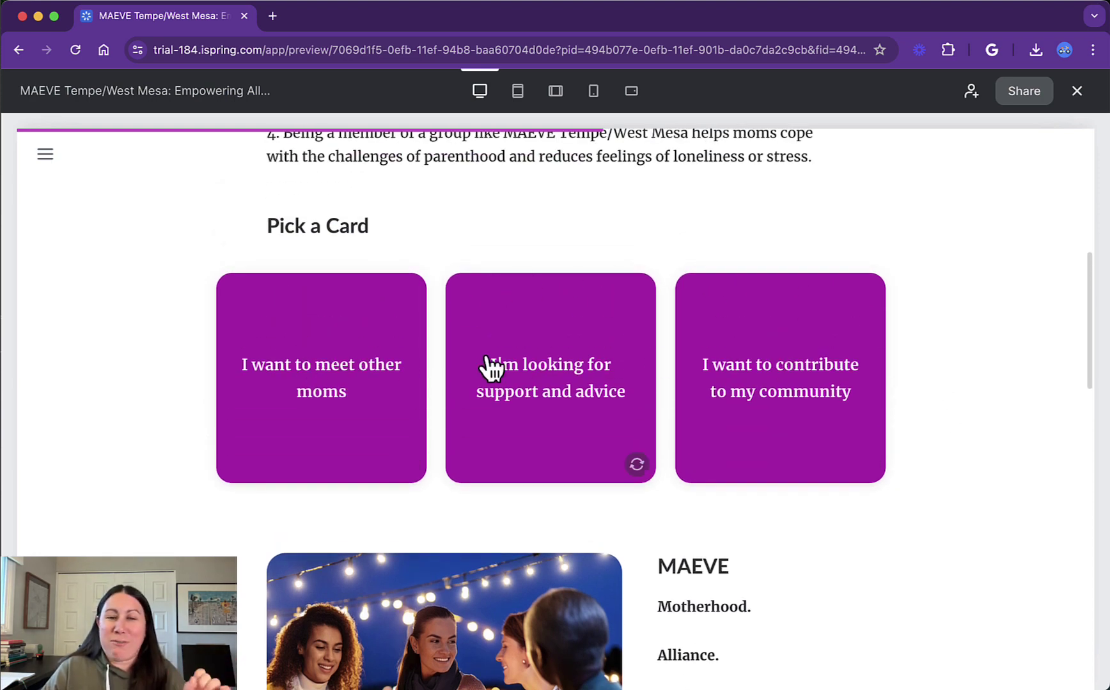
left_click(366, 403)
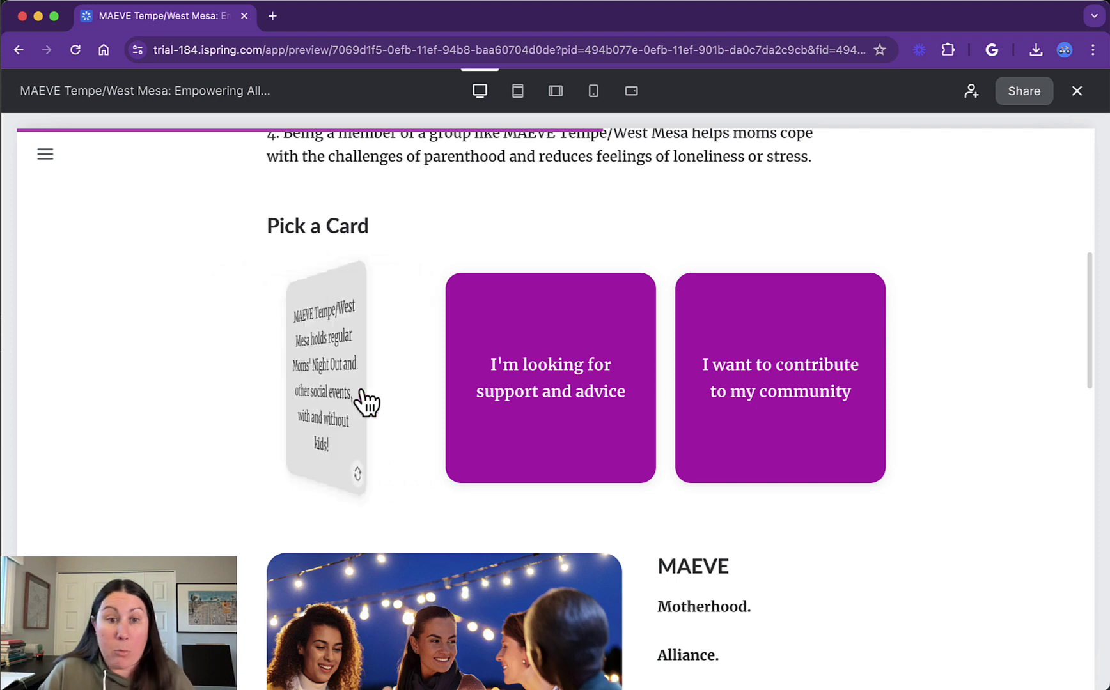
left_click(619, 374)
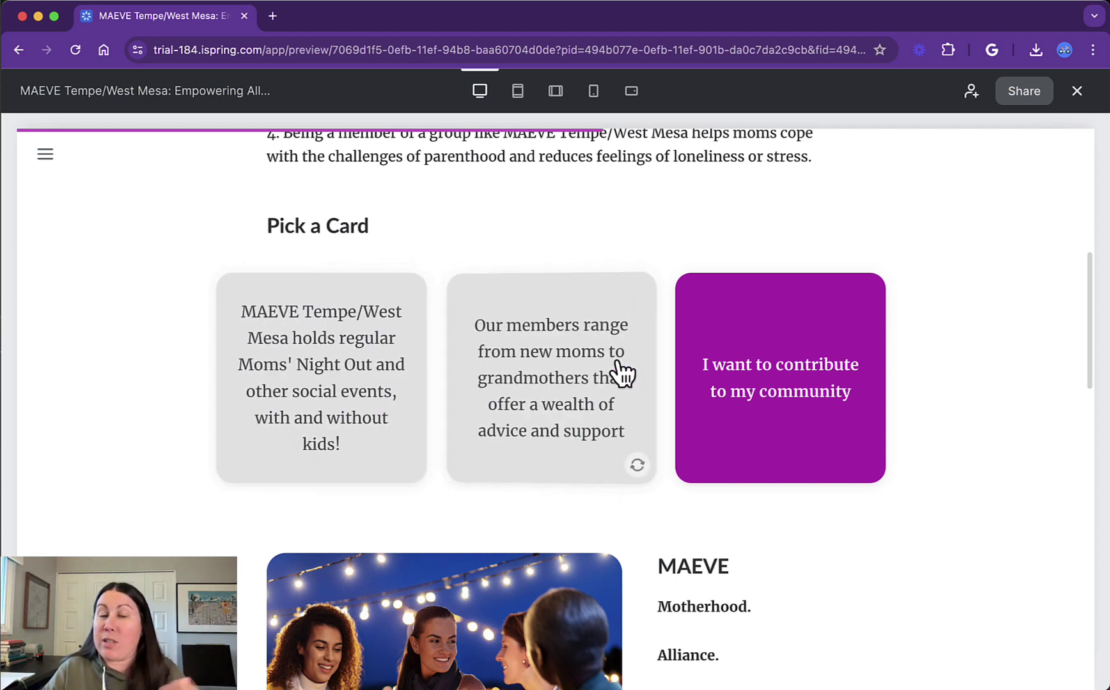
left_click(841, 312)
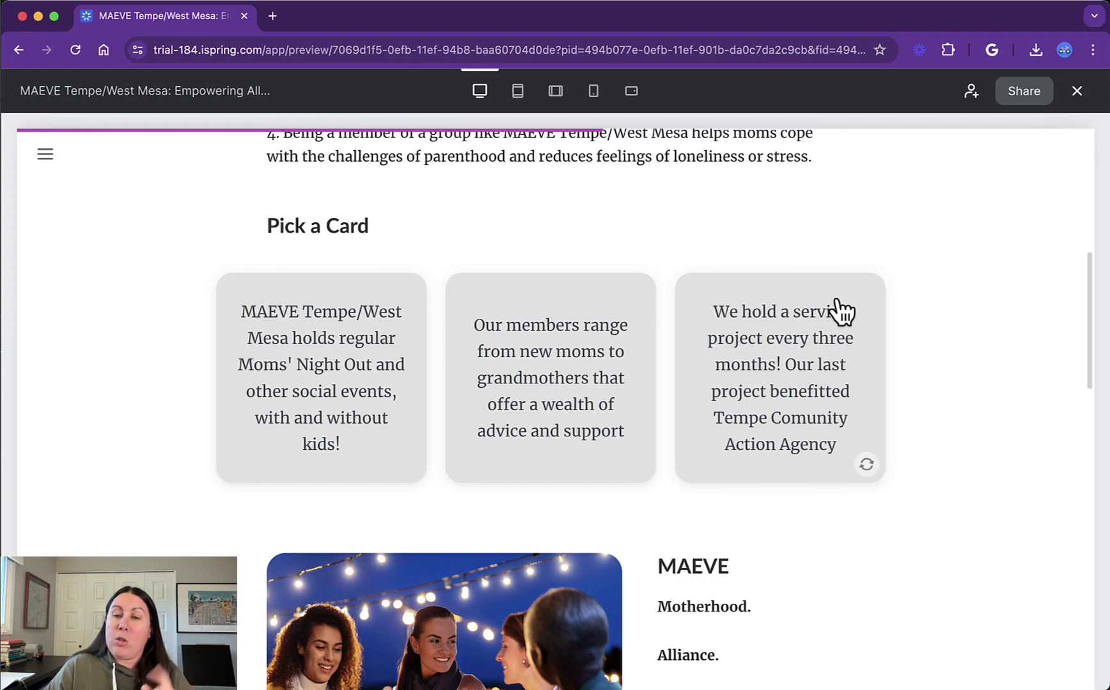
scroll(841, 312, "down", 3)
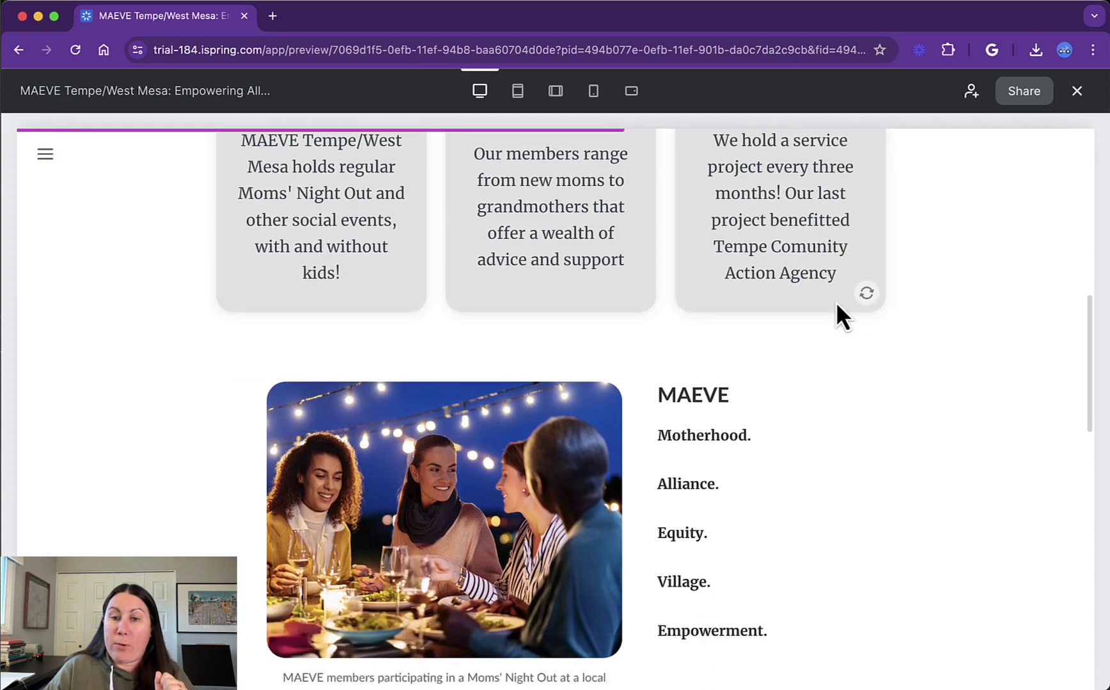
scroll(837, 304, "up", 2)
mouse_move(838, 306)
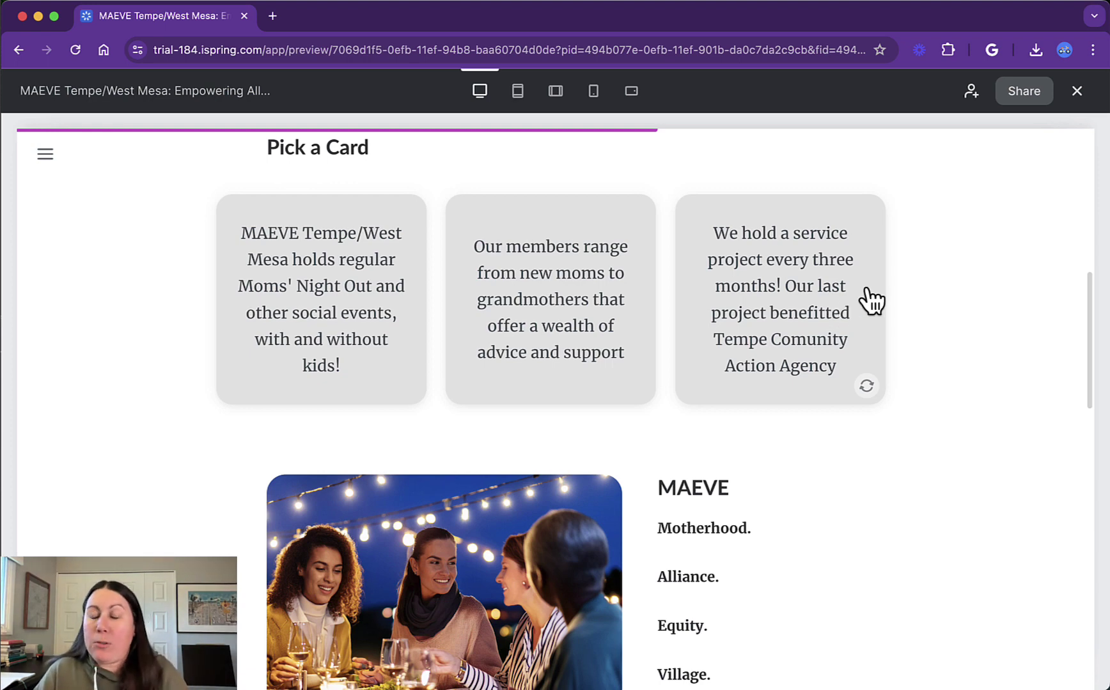
Answer the preview's MAEVE nonprofit question with True, submit it, view the rest of the chapter and close the preview
scroll(871, 297, "down", 5)
scroll(870, 289, "down", 4)
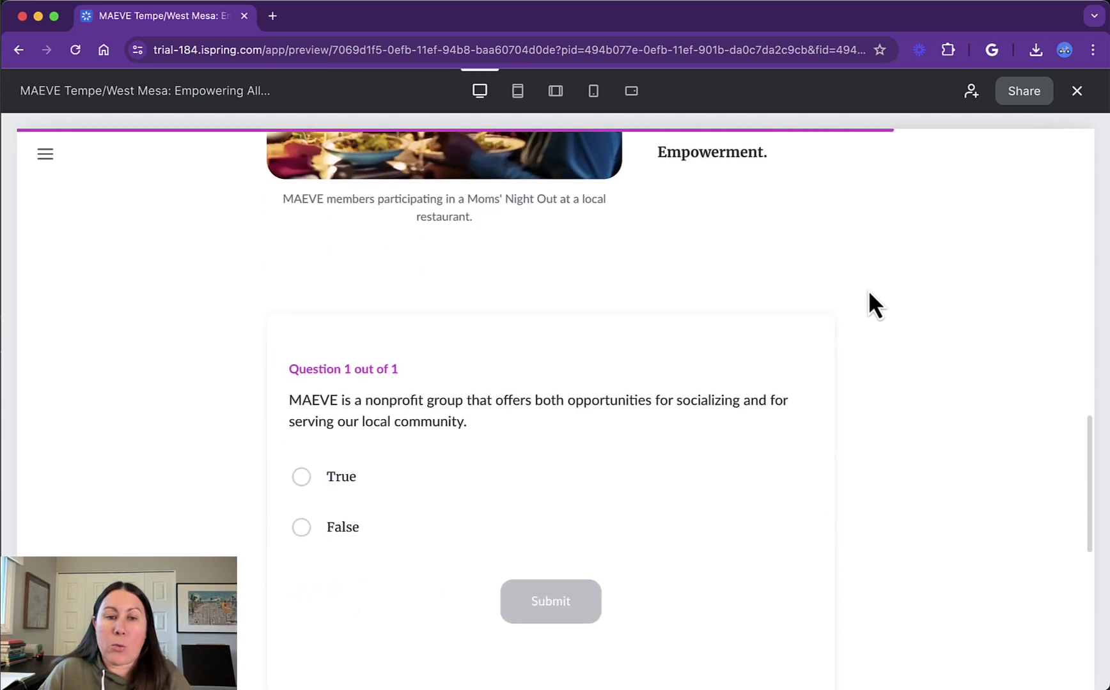
left_click(347, 455)
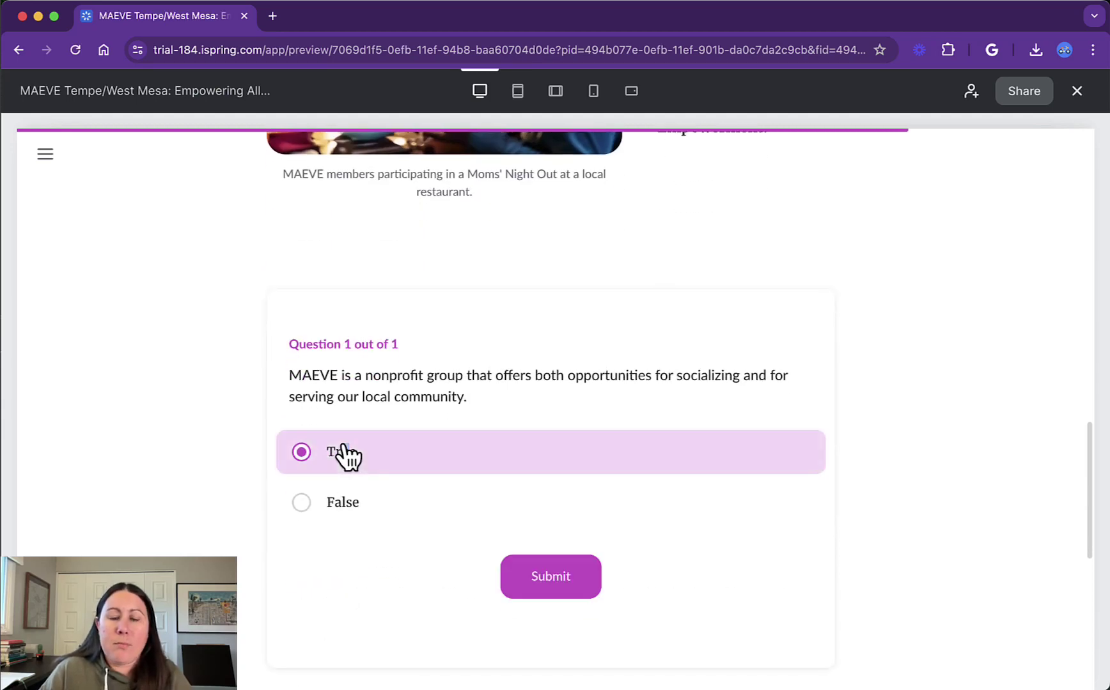
left_click(542, 575)
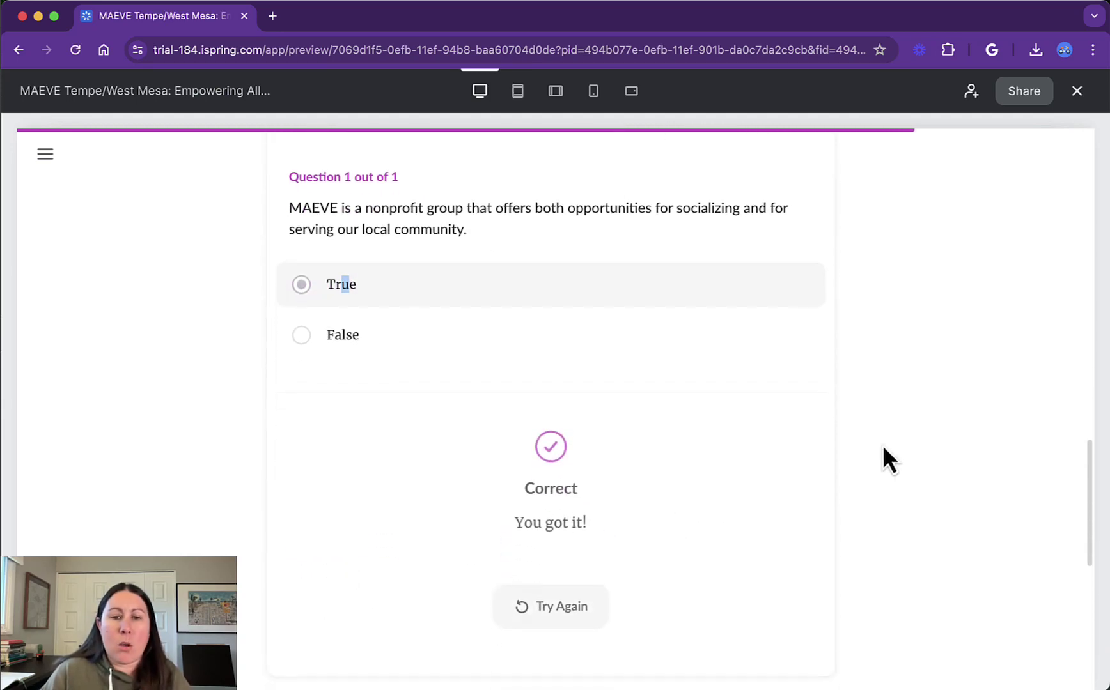
scroll(878, 441, "down", 3)
scroll(867, 443, "down", 5)
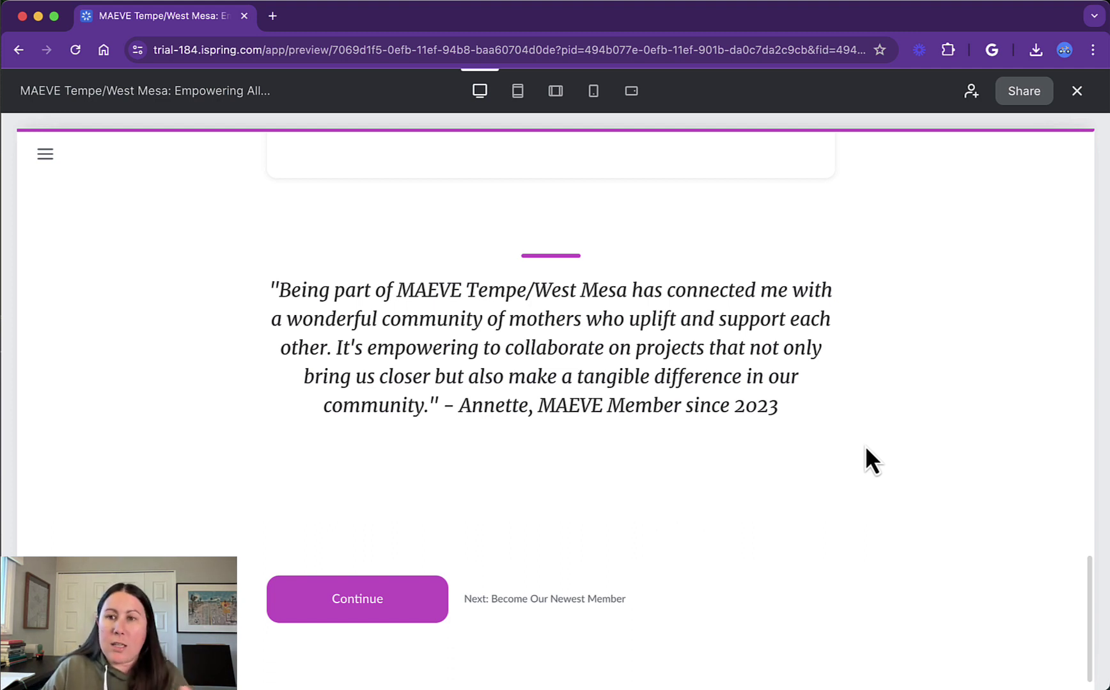
left_click(1076, 91)
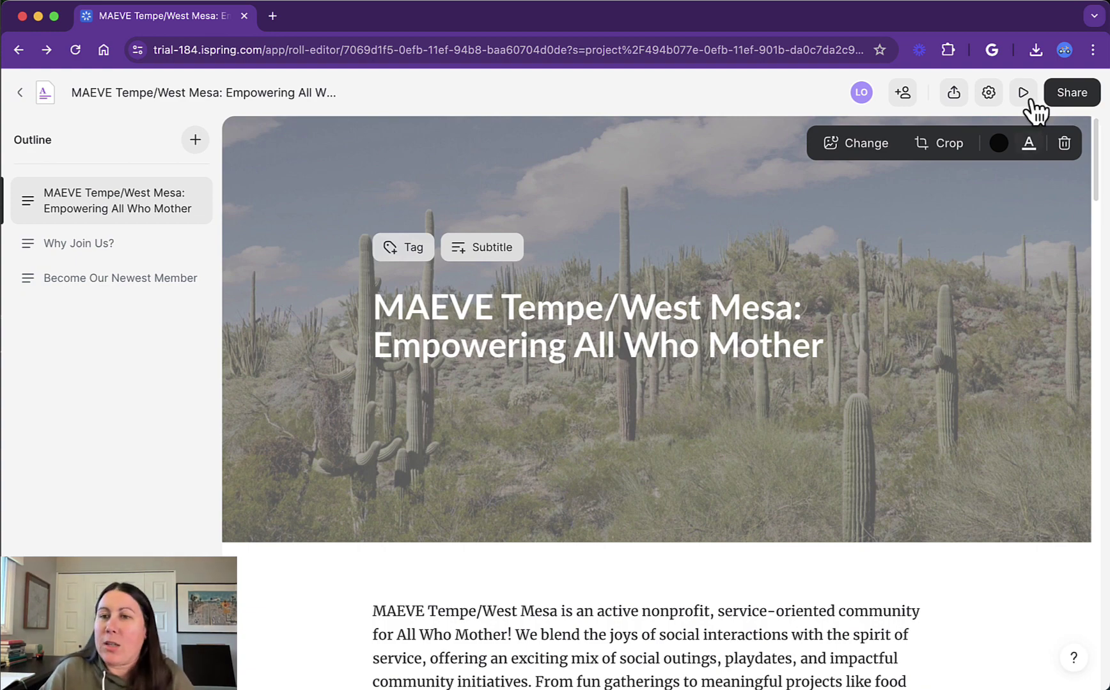
Review the page's completion and scoring settings, and try the No Outline layout before switching back to Chapter Outline
left_click(989, 93)
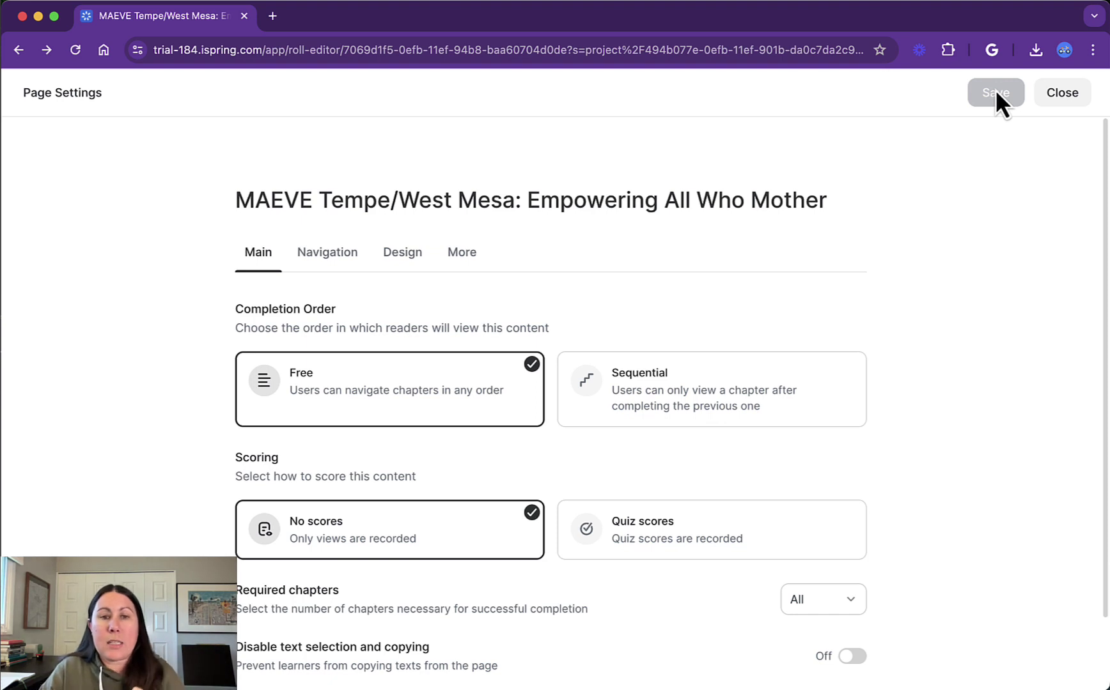
scroll(990, 291, "down", 3)
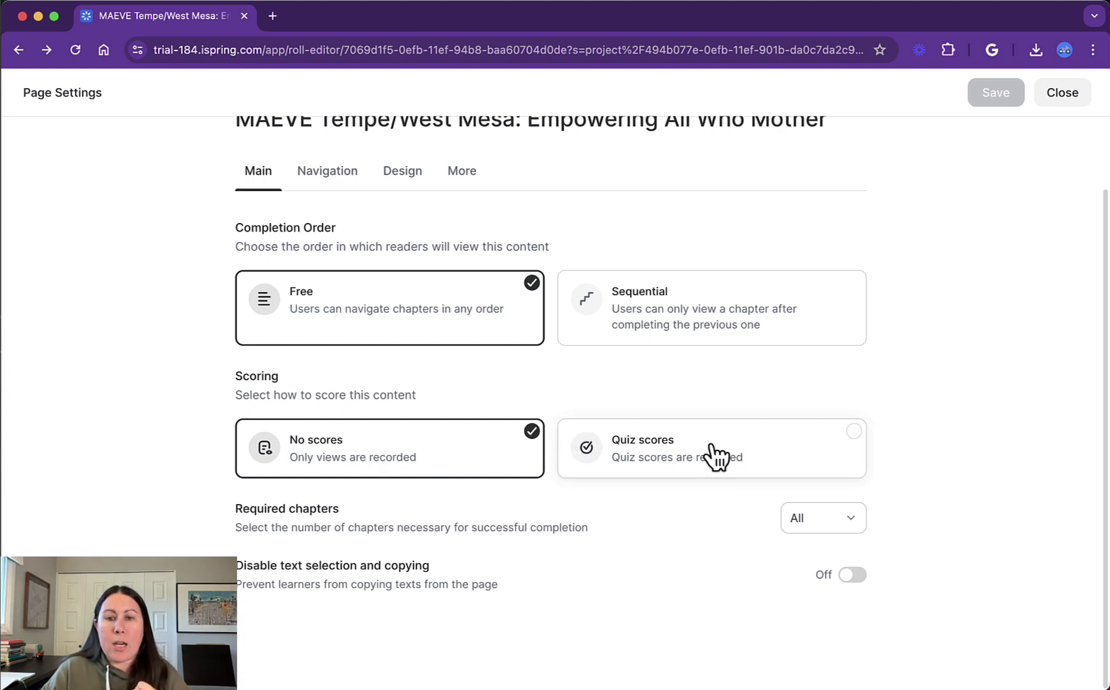
left_click(306, 174)
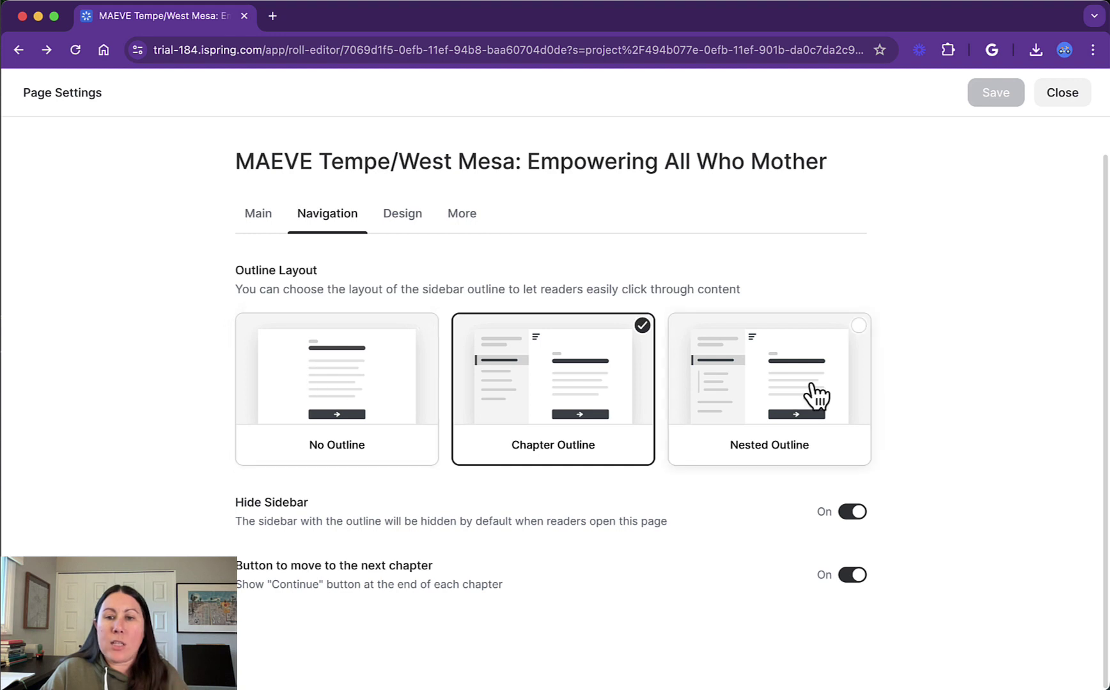
left_click(355, 399)
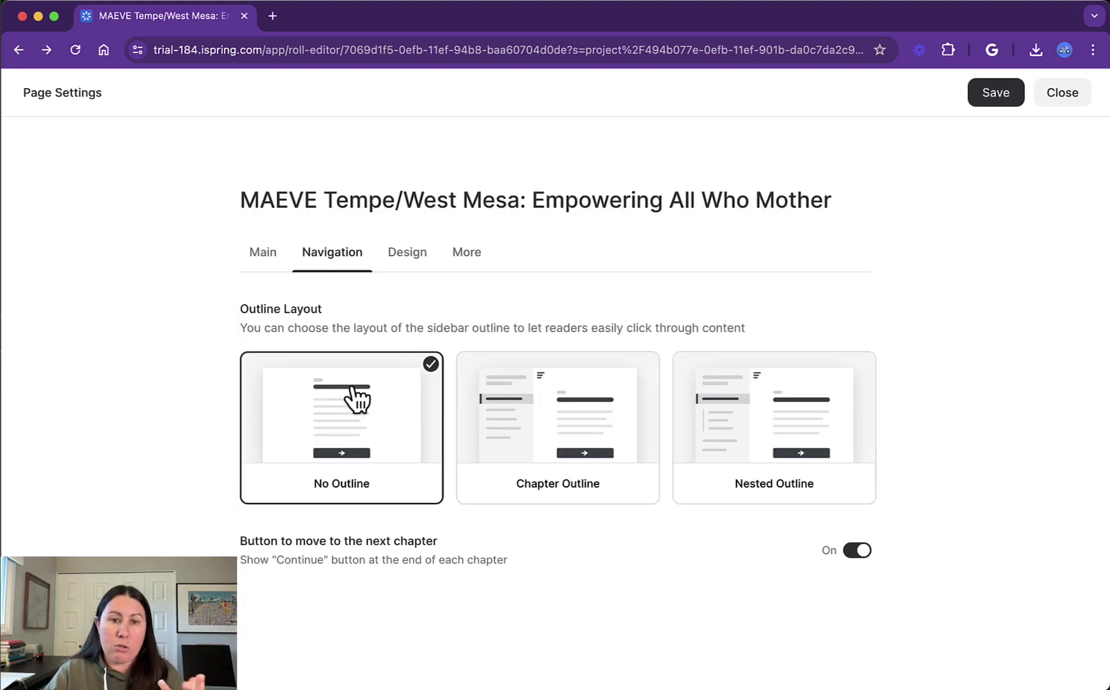
left_click(559, 398)
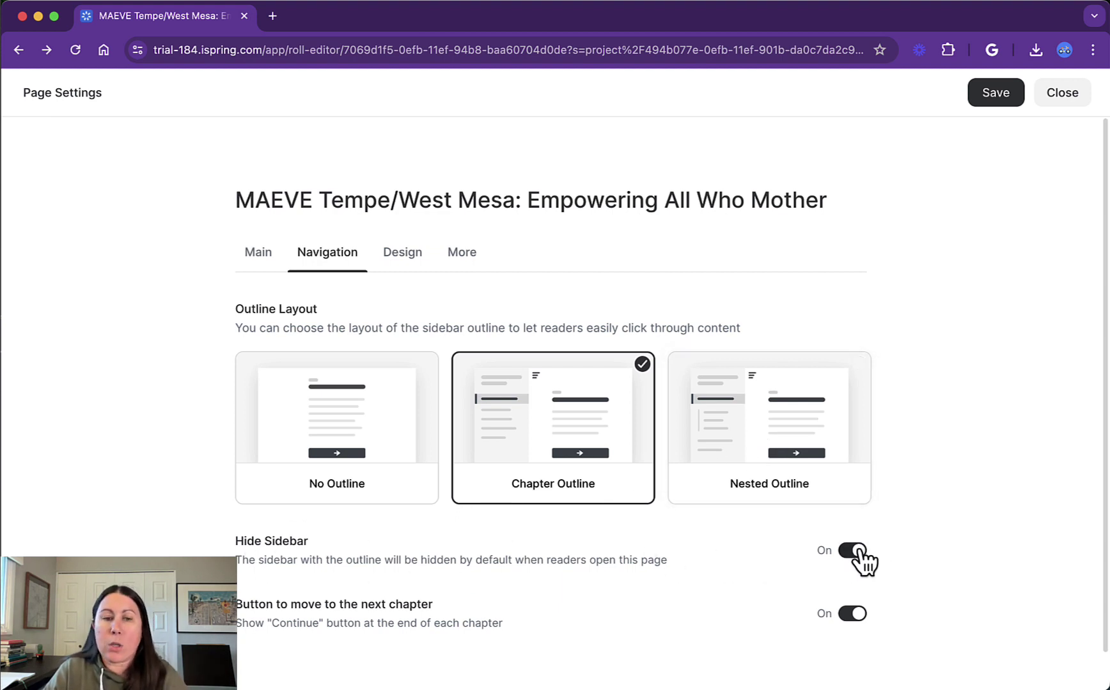
Examine the theme's custom accent color, heading font choices and sample page in the design settings, and leave the page settings
left_click(400, 255)
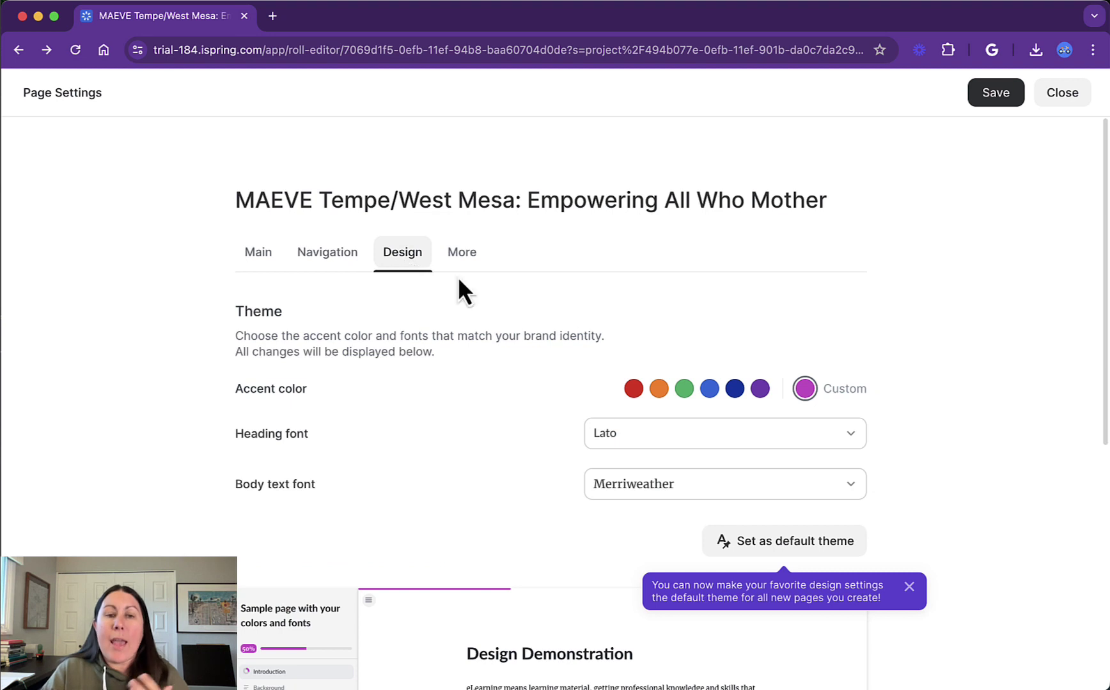
scroll(959, 313, "down", 3)
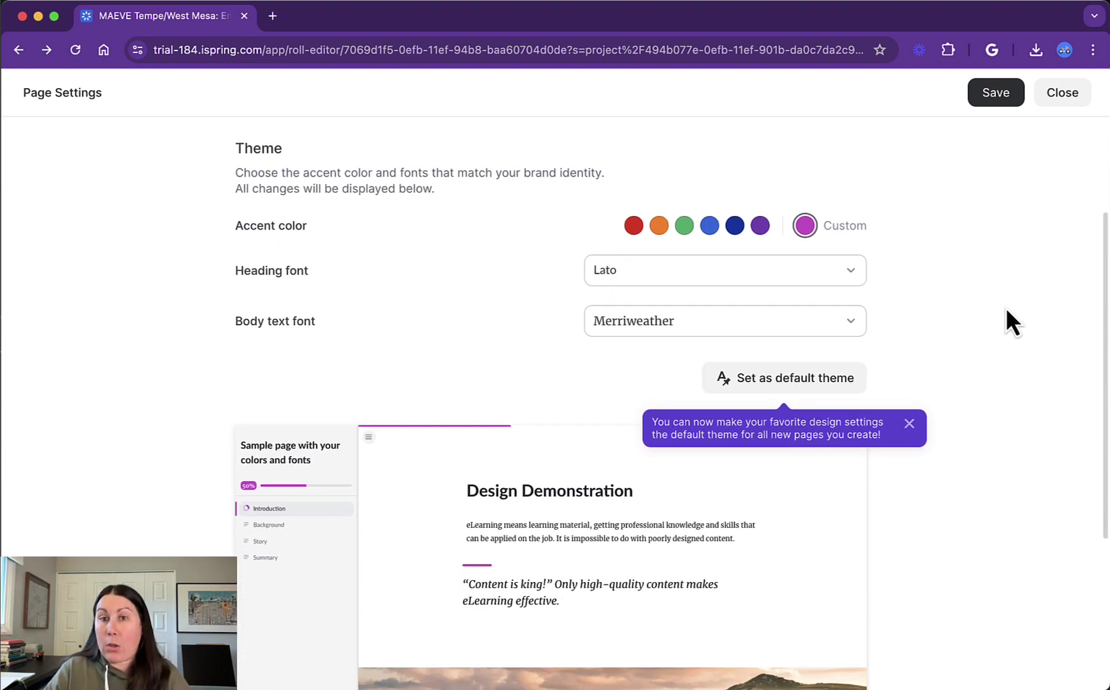
left_click(844, 228)
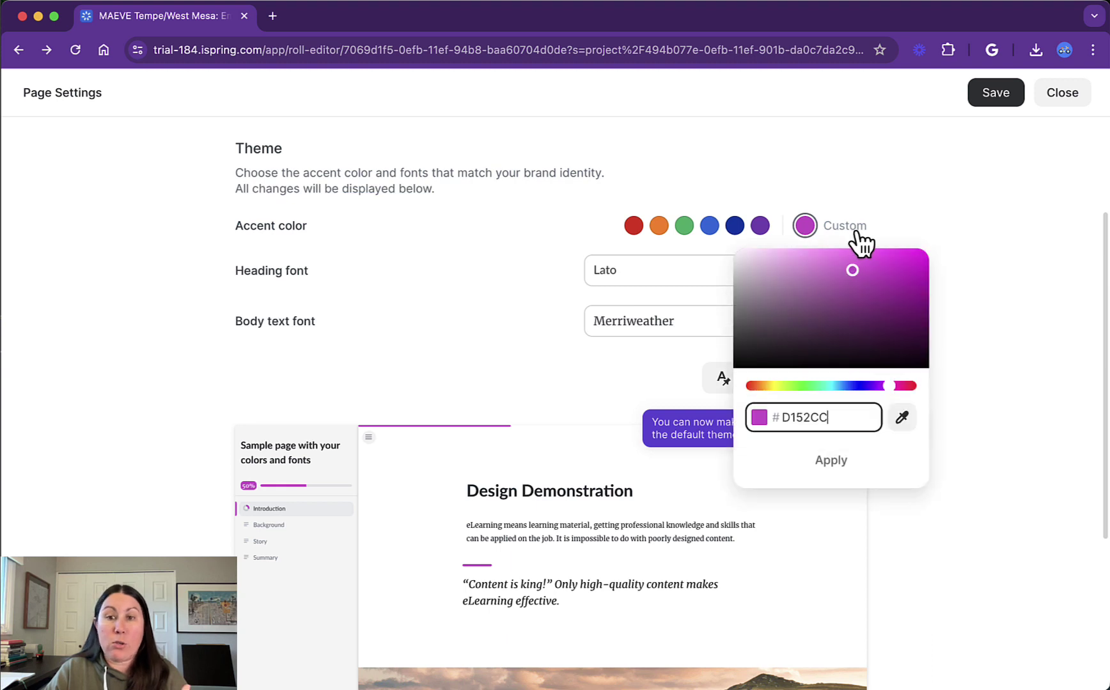
left_click(997, 345)
left_click(842, 291)
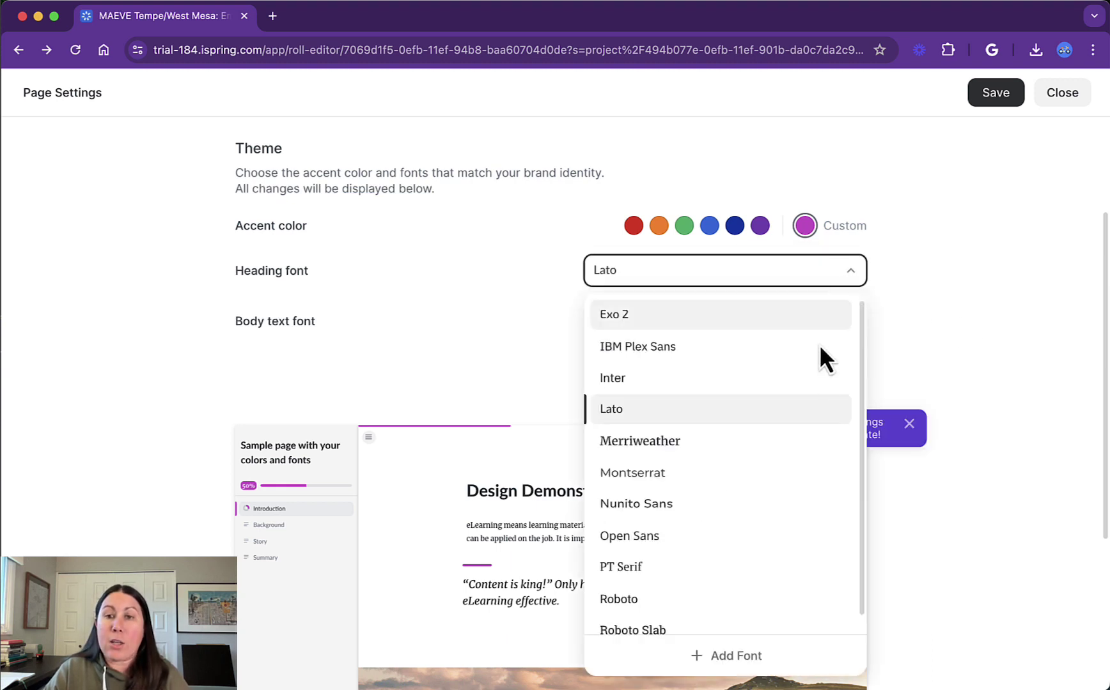
scroll(822, 377, "up", 1)
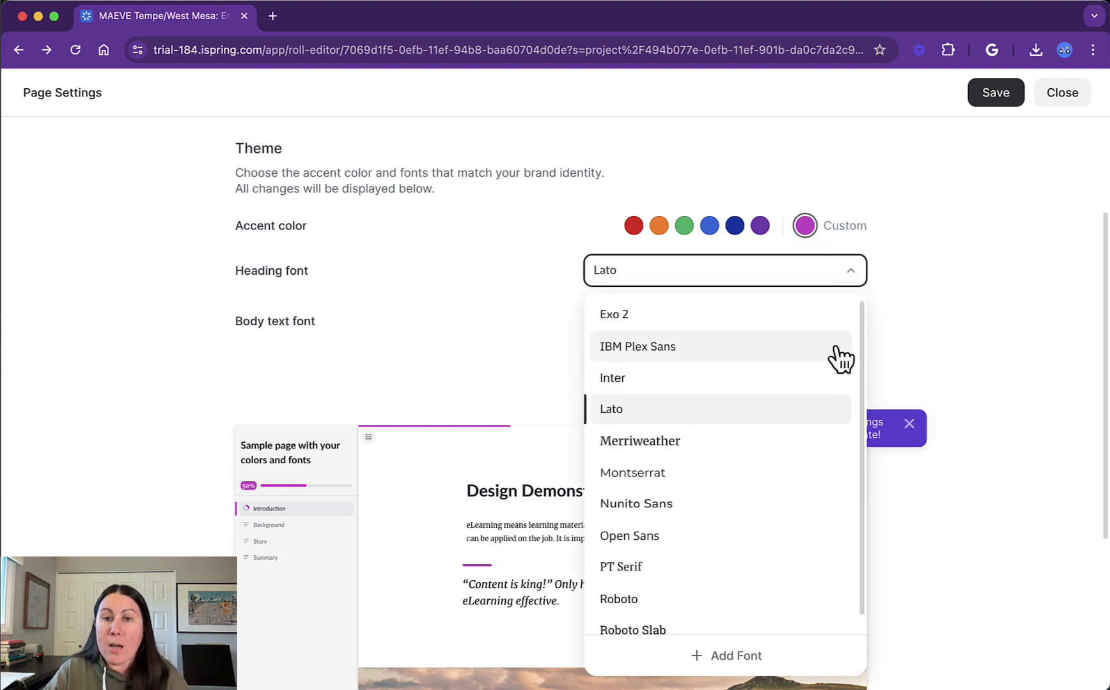
left_click(1006, 384)
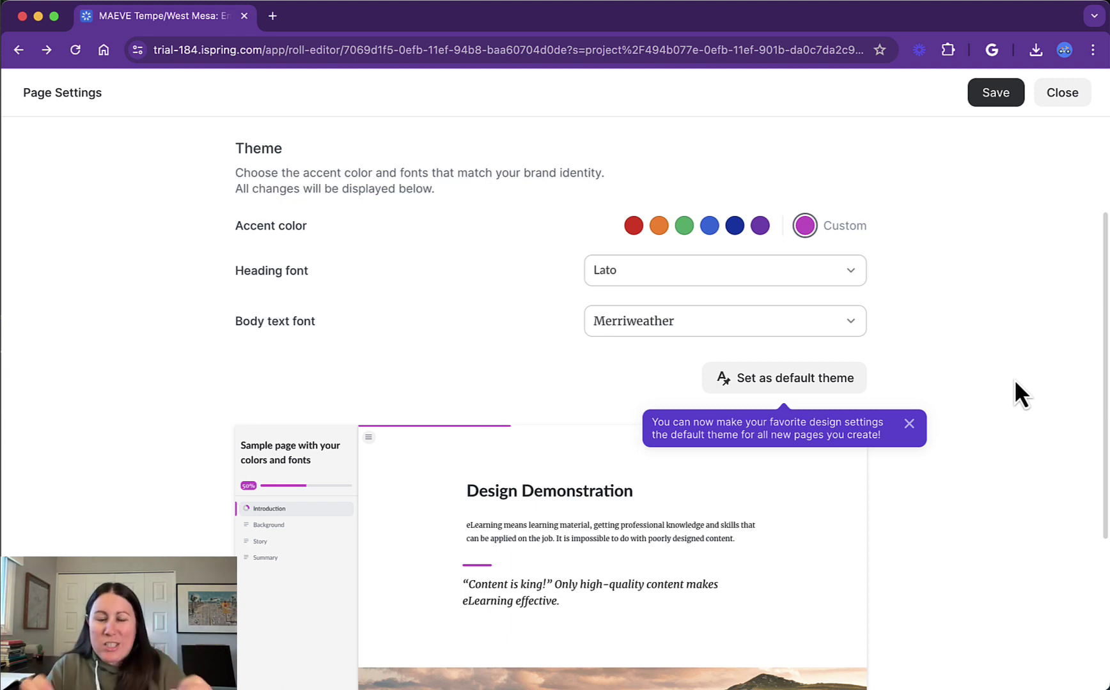
scroll(1017, 377, "down", 5)
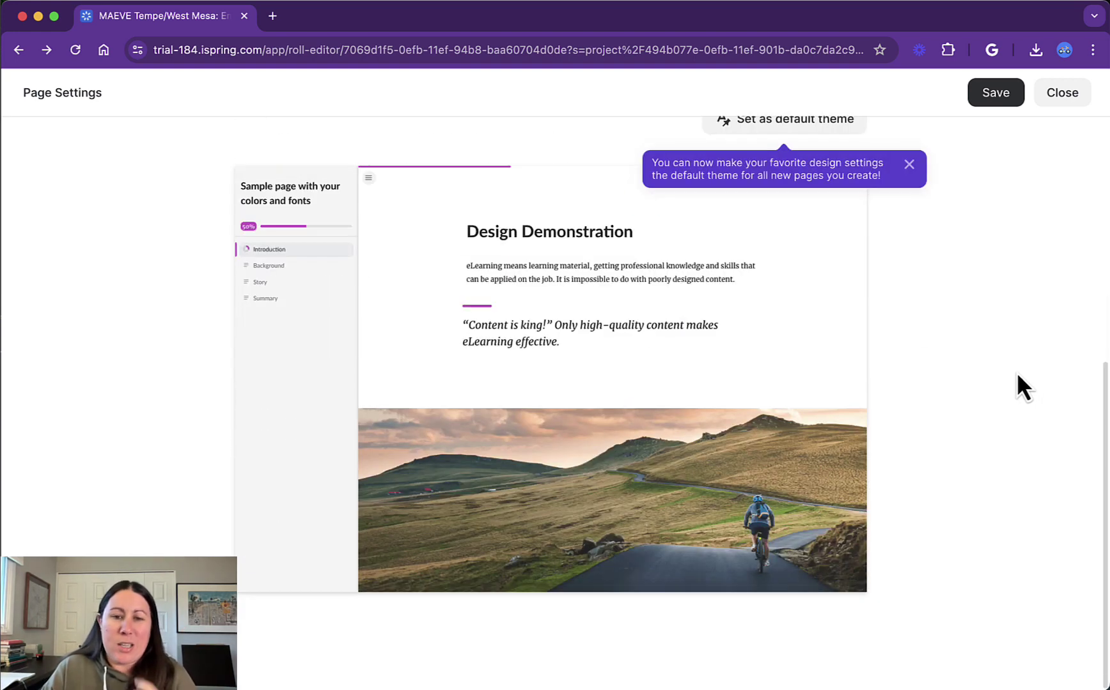
scroll(1016, 268, "up", 5)
left_click(1075, 93)
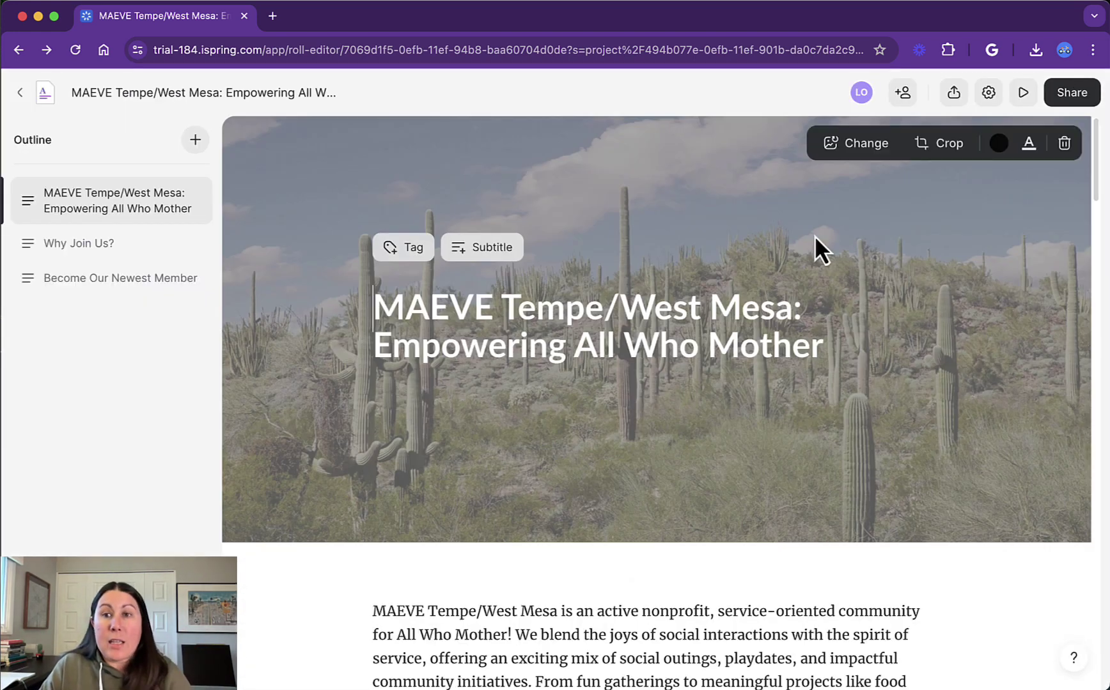
Look through the first chapter's text sections and quizzes down to the member testimonial at its end
scroll(814, 235, "down", 5)
scroll(806, 241, "down", 20)
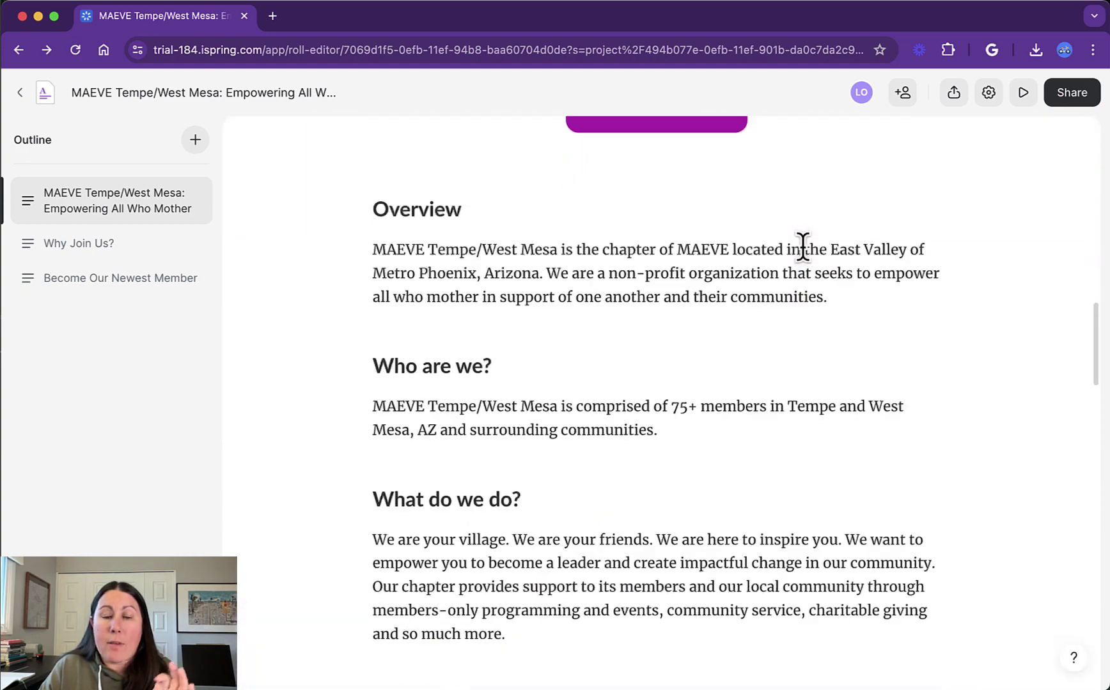
scroll(804, 249, "down", 20)
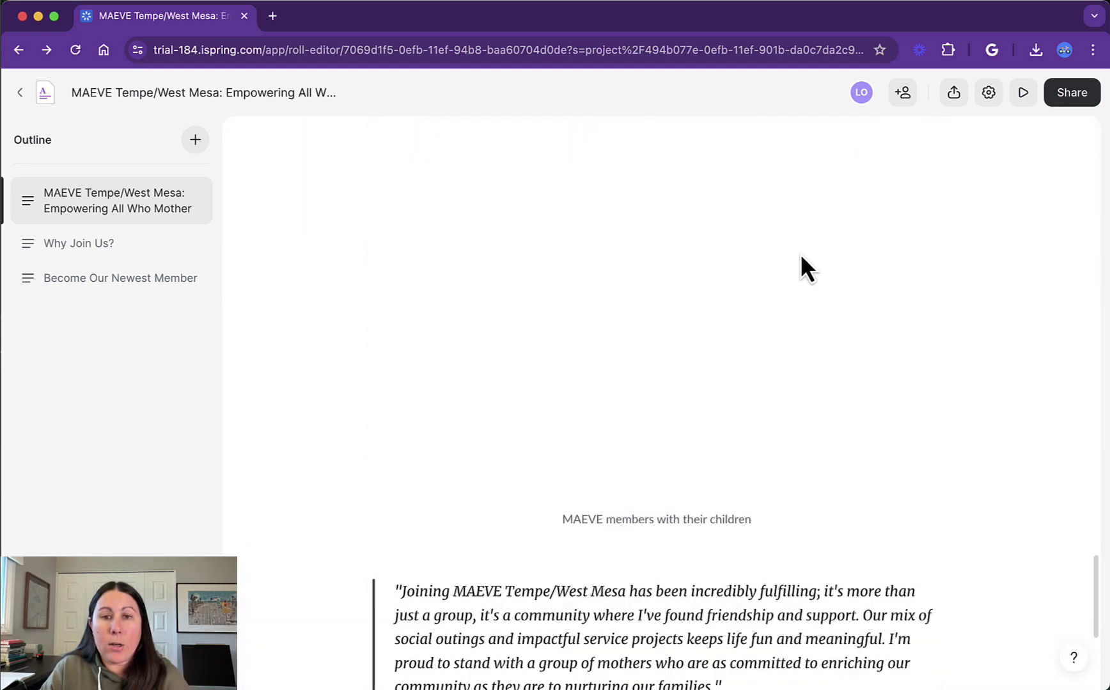
scroll(745, 360, "up", 15)
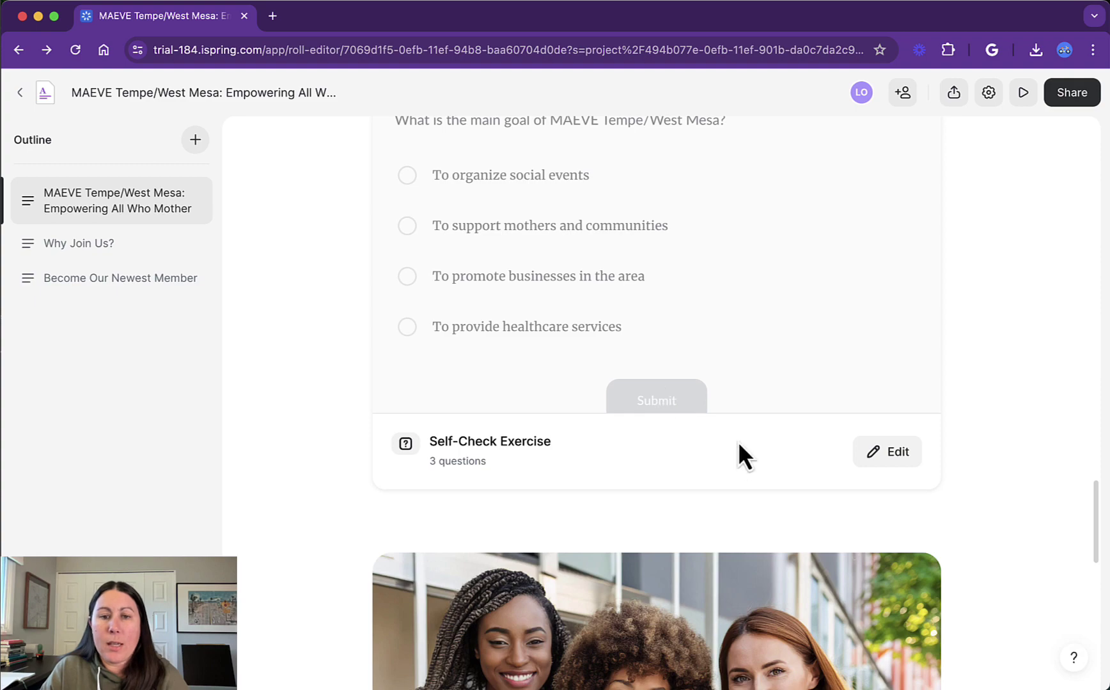
scroll(738, 445, "down", 5)
scroll(996, 332, "up", 16)
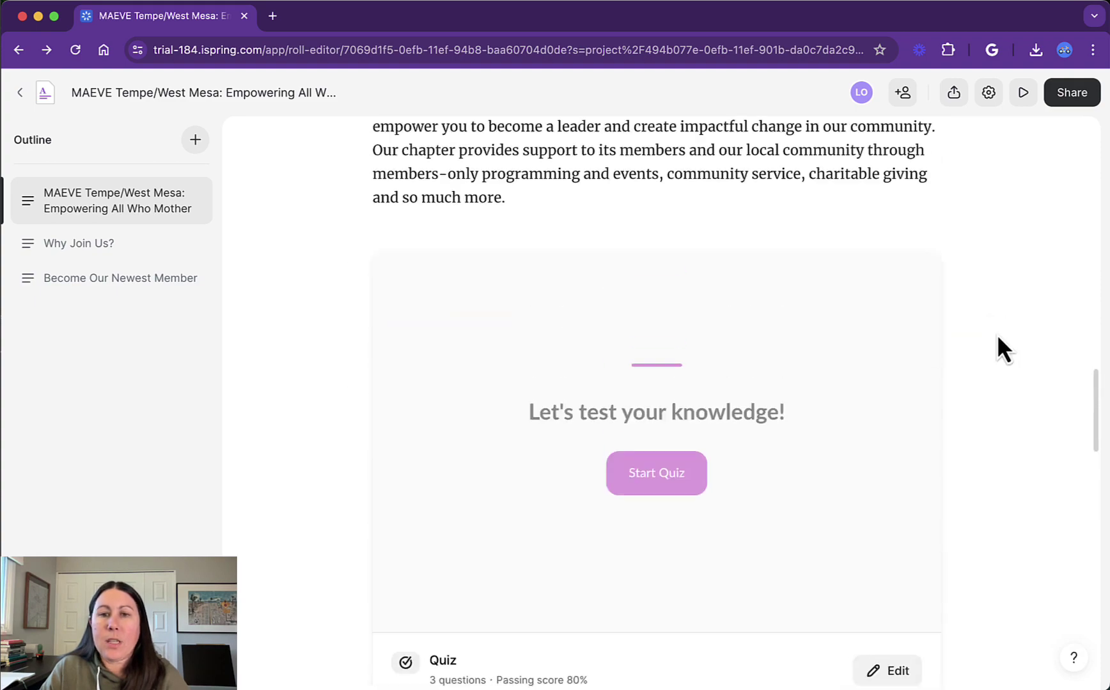
scroll(996, 339, "up", 2)
scroll(953, 347, "down", 20)
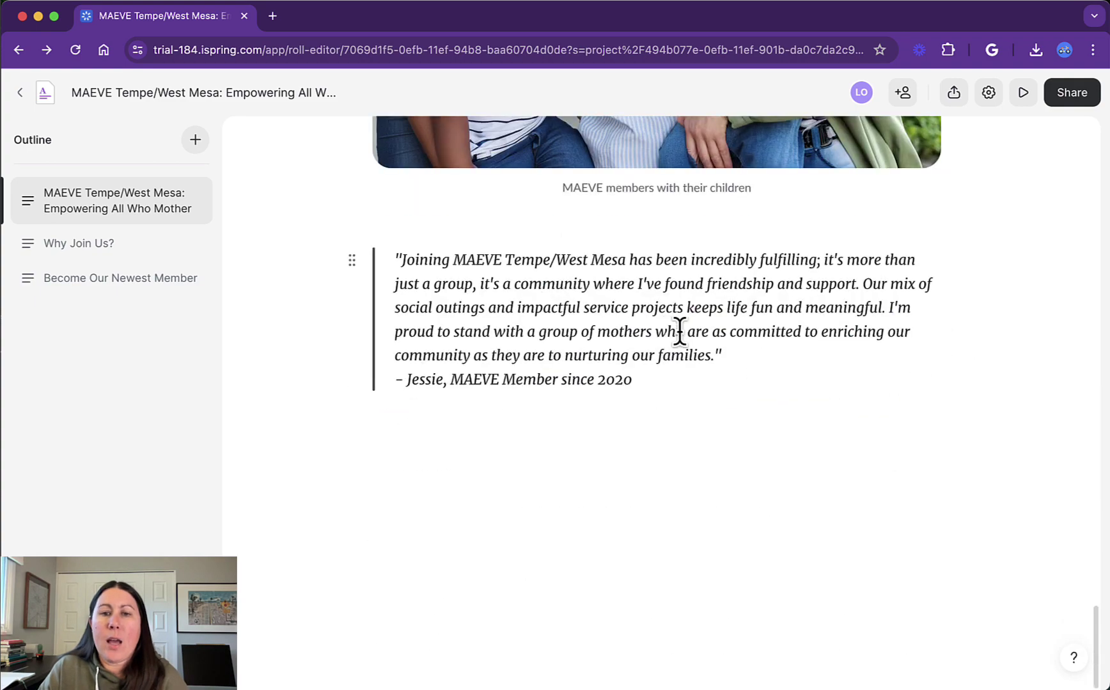
Try the Header 1, Quote 2 and Quote 1 styles on the member testimonial below the photo, and finish with the Callout style
left_click_drag(636, 380, 375, 267)
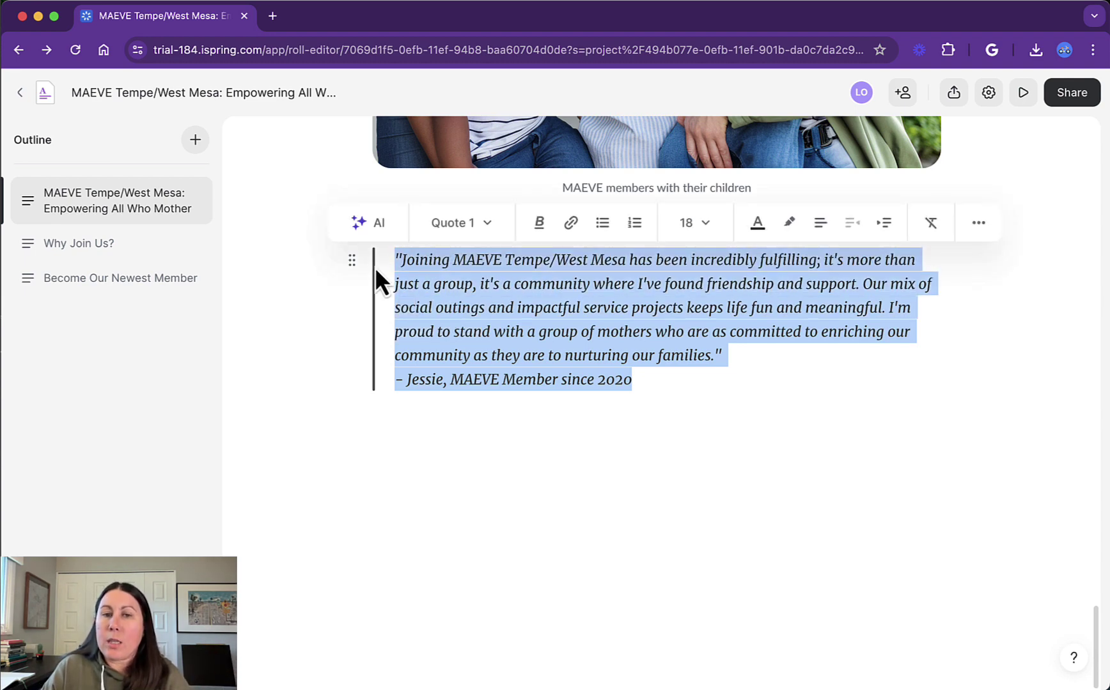
left_click(484, 240)
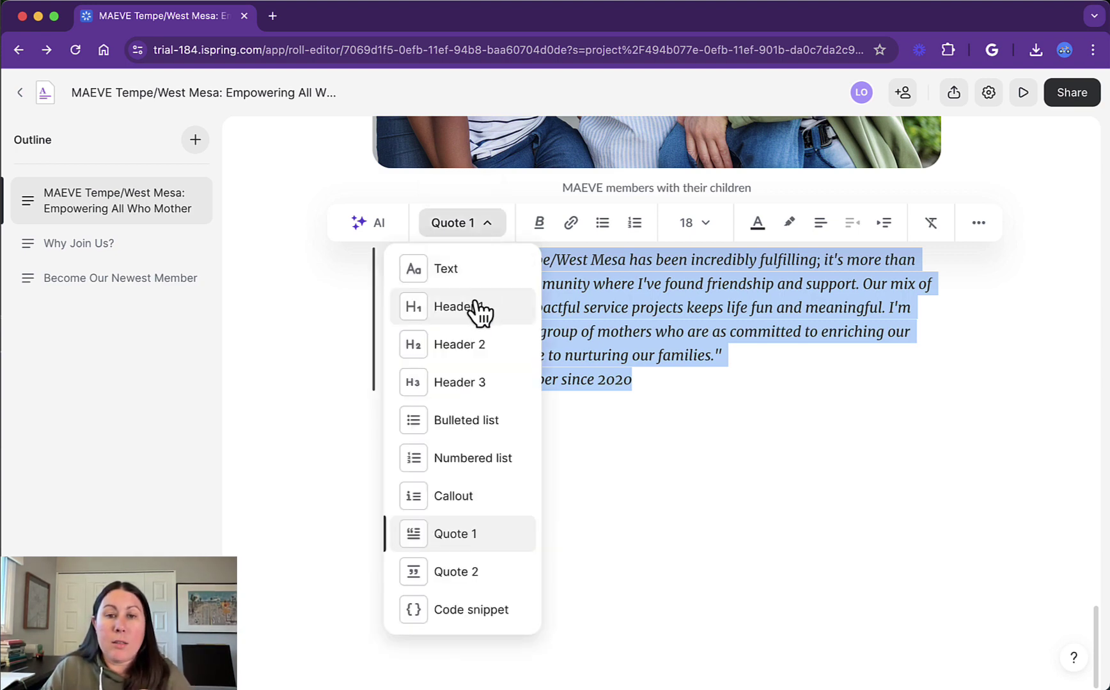
left_click(480, 312)
left_click(463, 246)
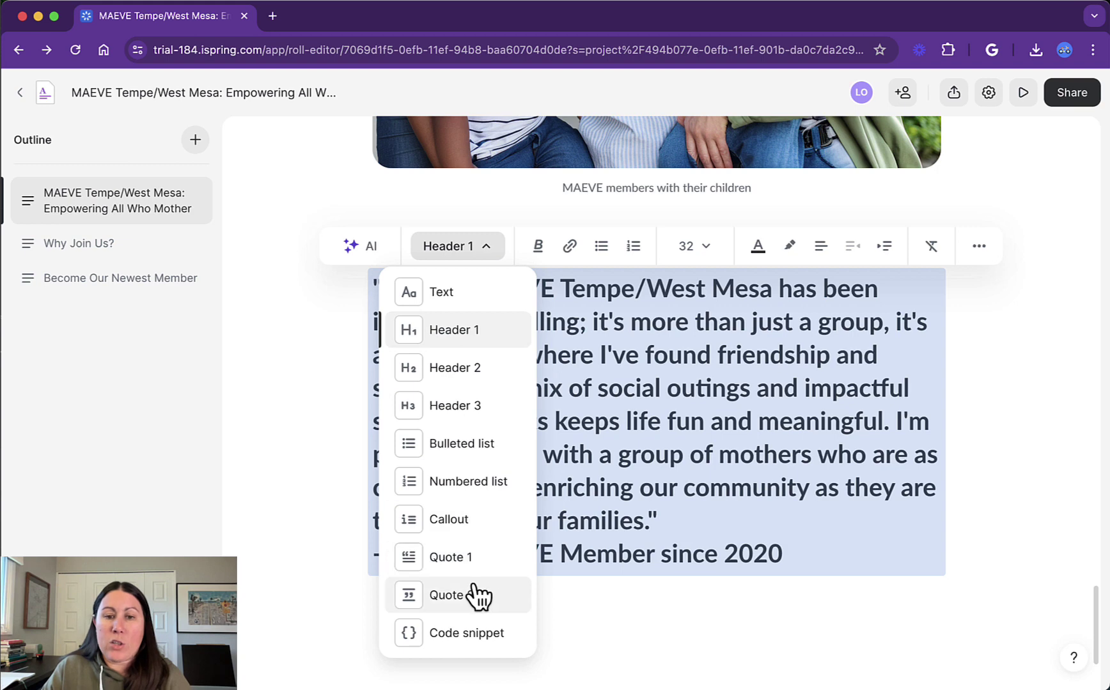
left_click(477, 595)
left_click(478, 248)
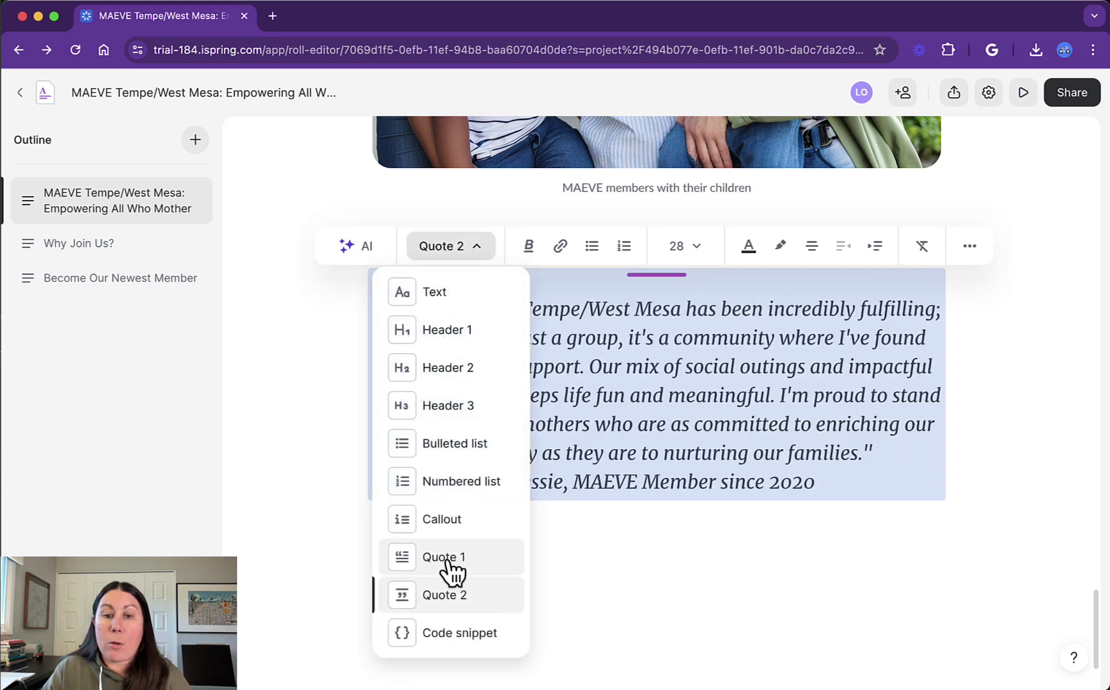
left_click(451, 558)
left_click(477, 224)
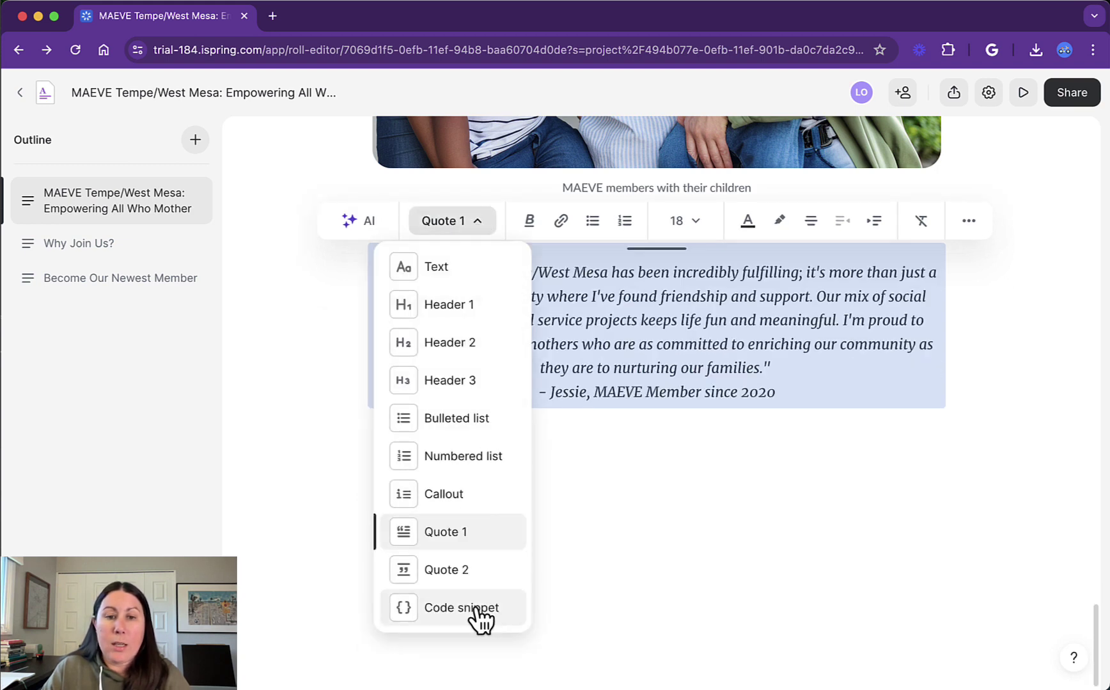
left_click(457, 497)
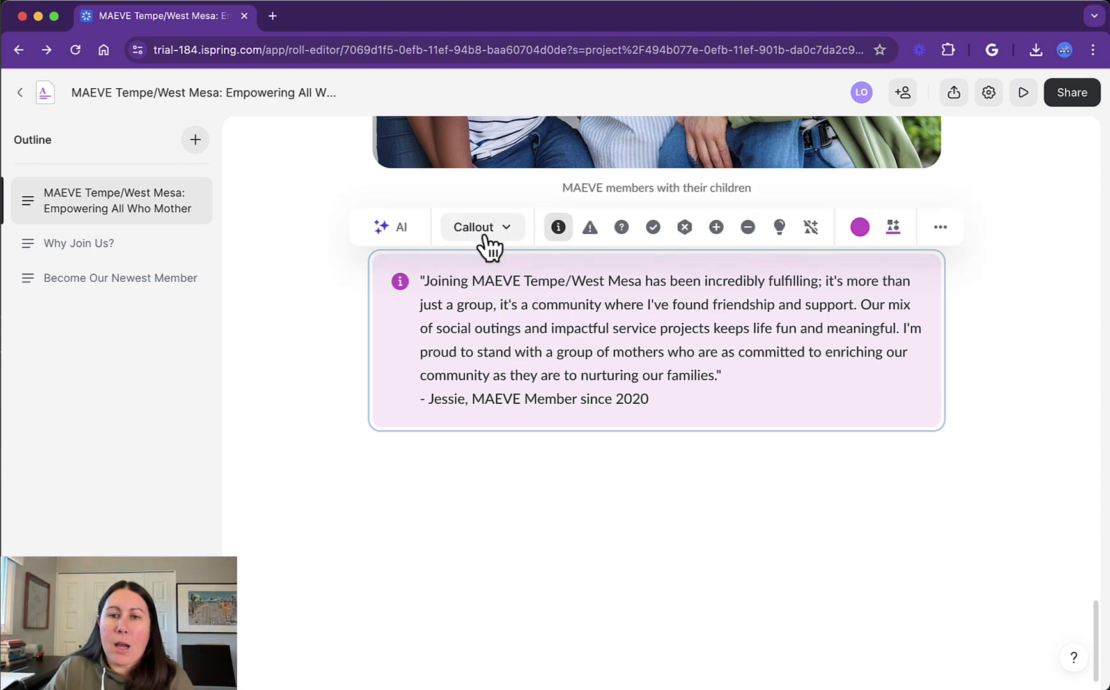
Try the cross and plus icons on the testimonial callout, and return the text to the Quote 1 style
left_click(685, 228)
left_click(715, 228)
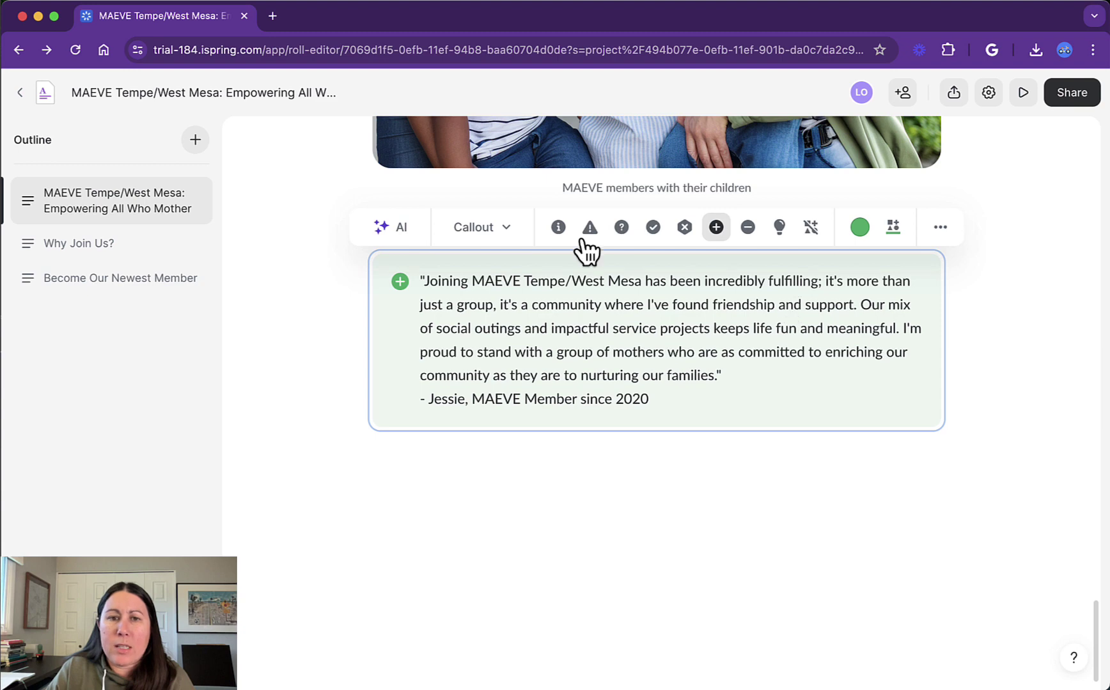
left_click(496, 231)
left_click(486, 538)
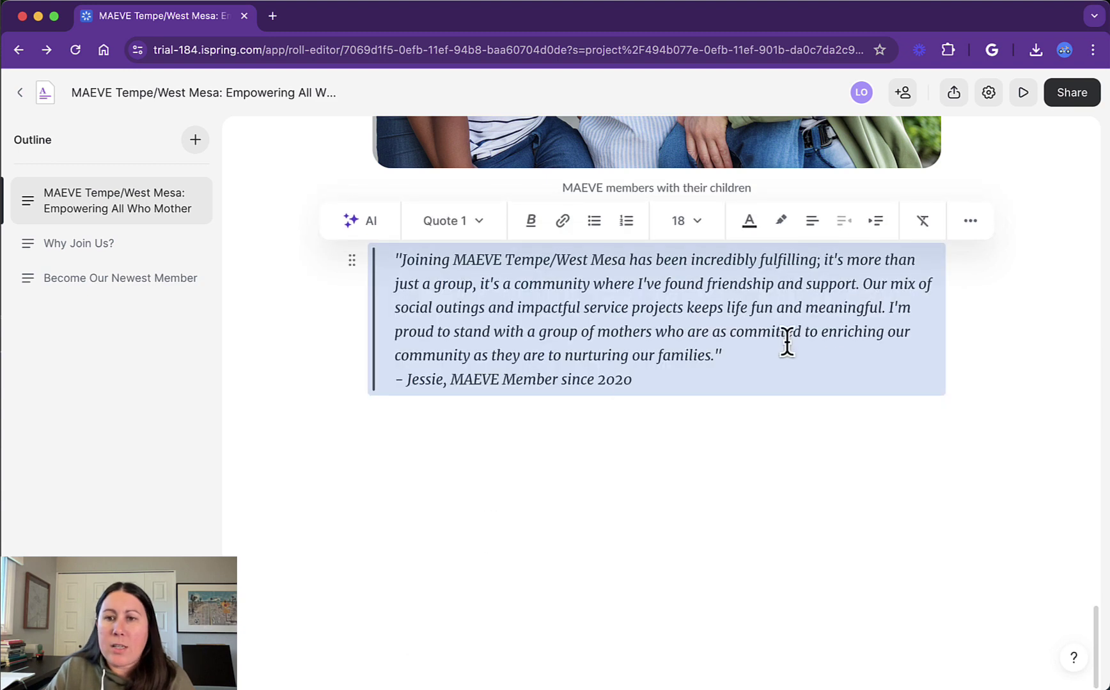
Give the testimonial block the purple theme accent color as its background at 10% opacity
left_click(969, 223)
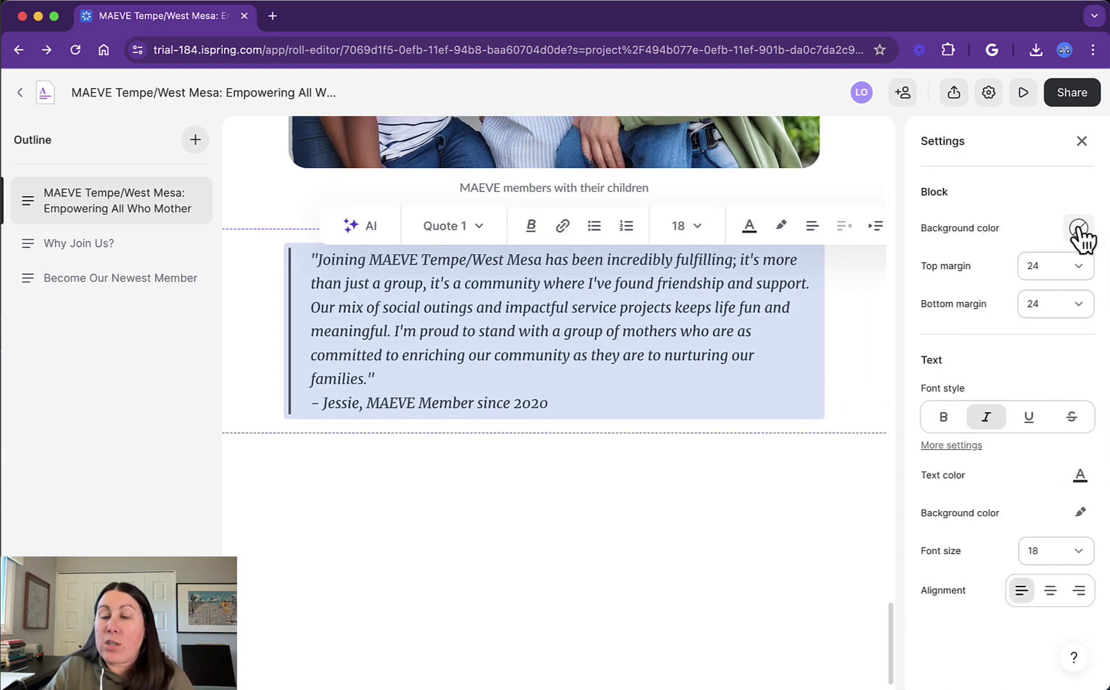
left_click(1078, 229)
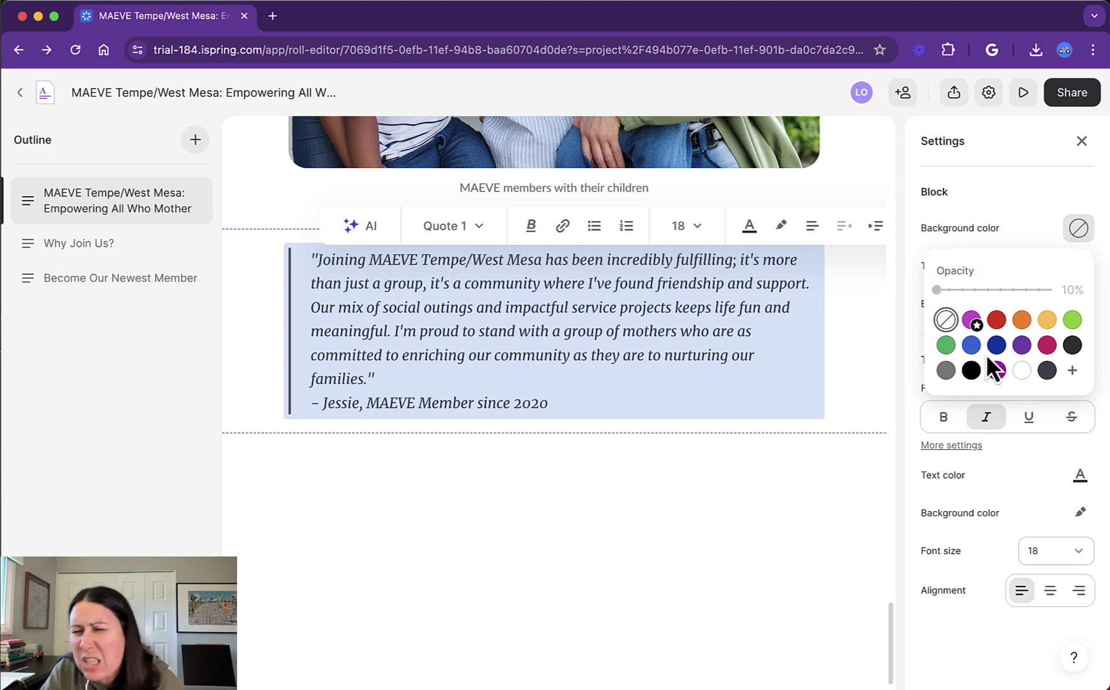
left_click(975, 322)
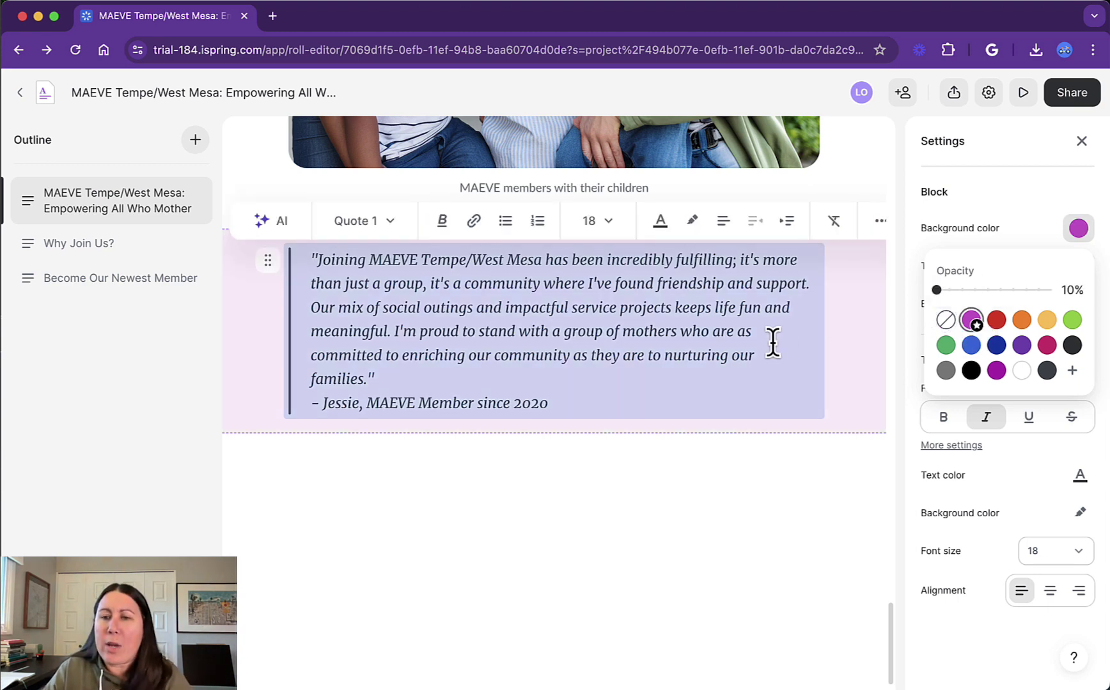
left_click(914, 333)
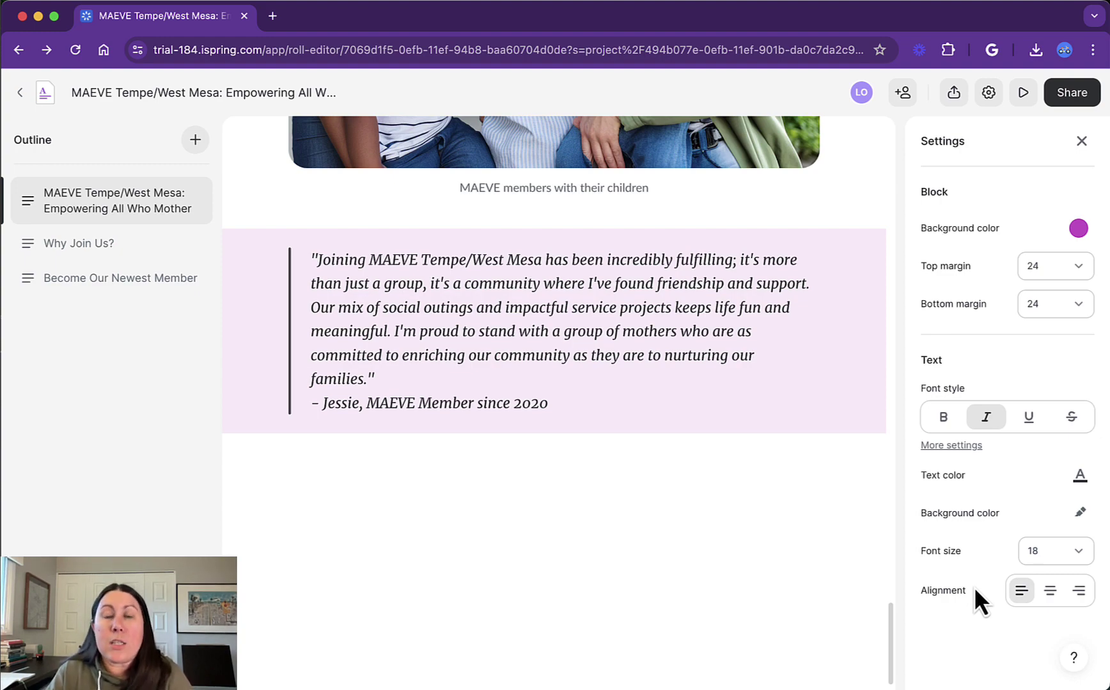
Try slightly rounded corners on the group photo, restore the most rounded corners, and leave the block settings
scroll(835, 317, "up", 5)
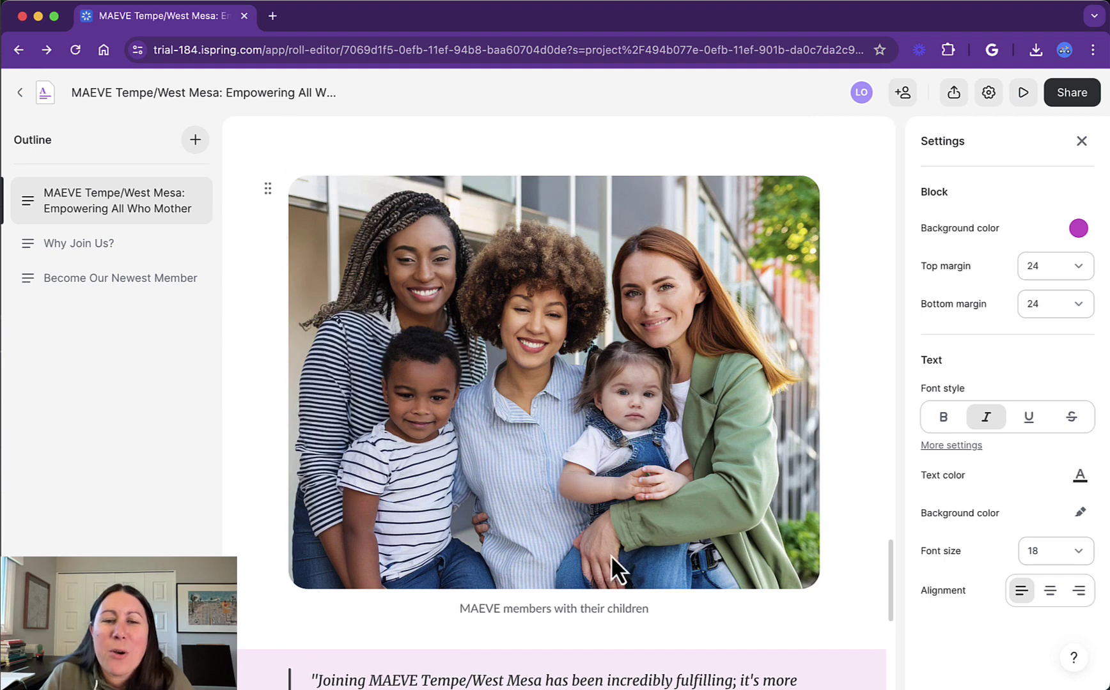
left_click(718, 289)
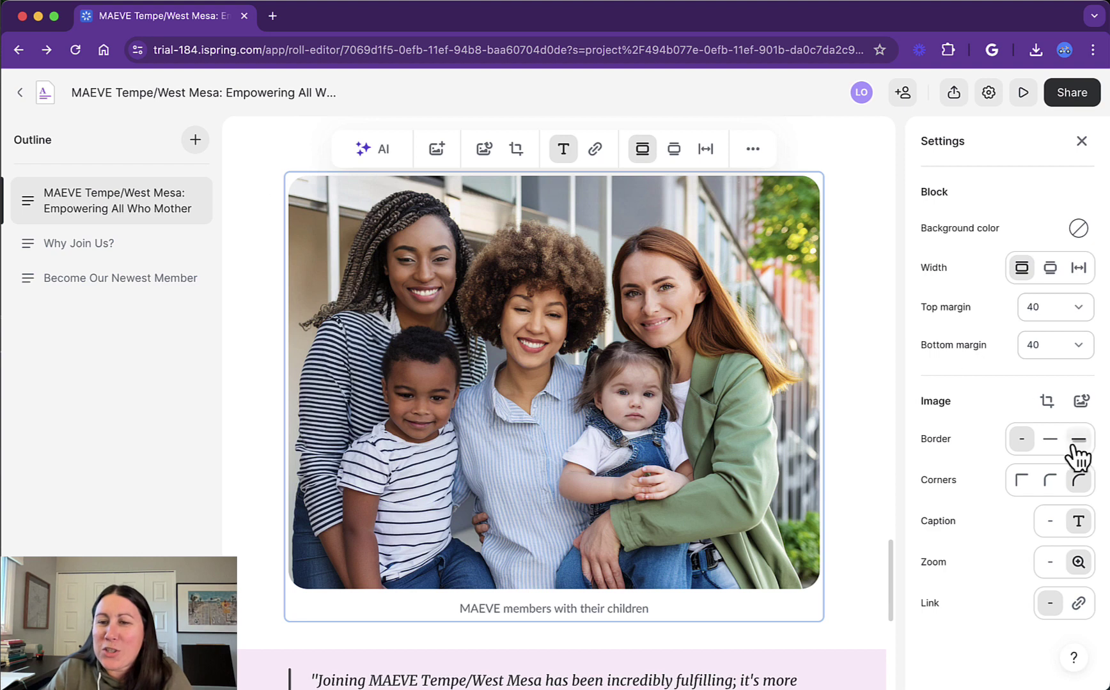
left_click(1050, 480)
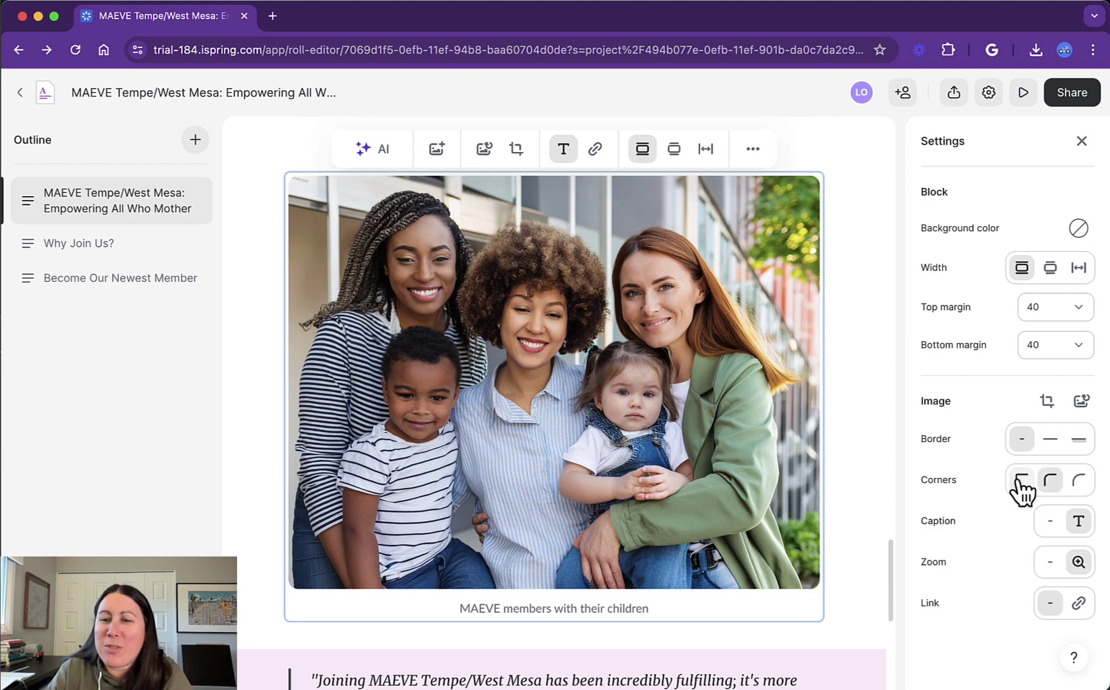
left_click(1079, 481)
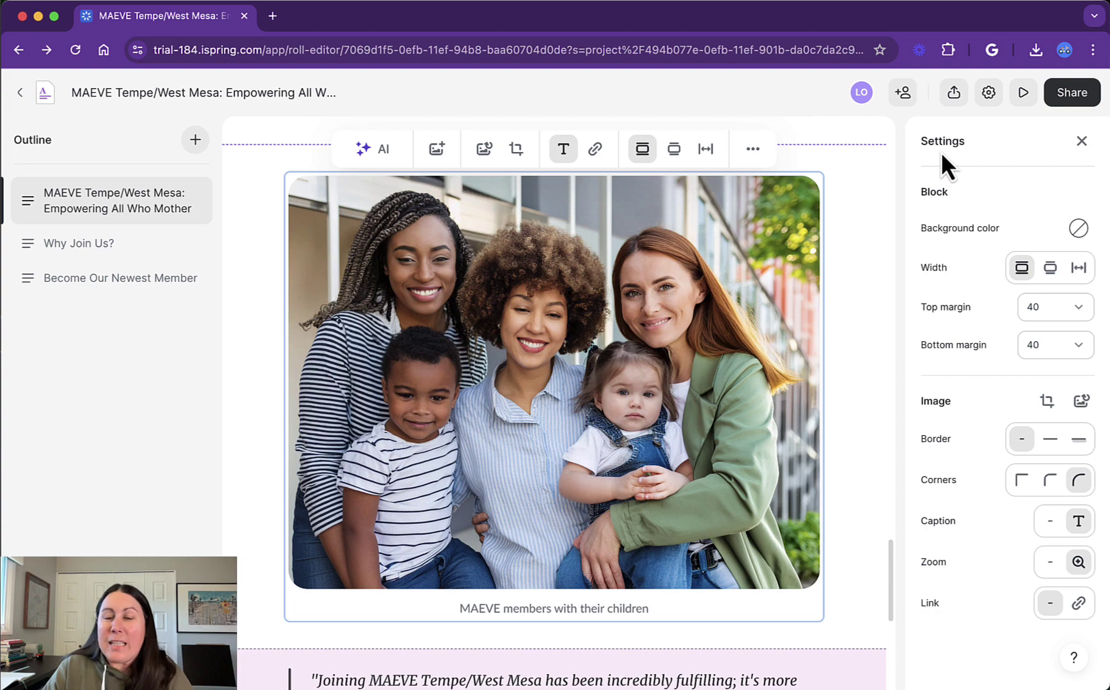
left_click(1081, 141)
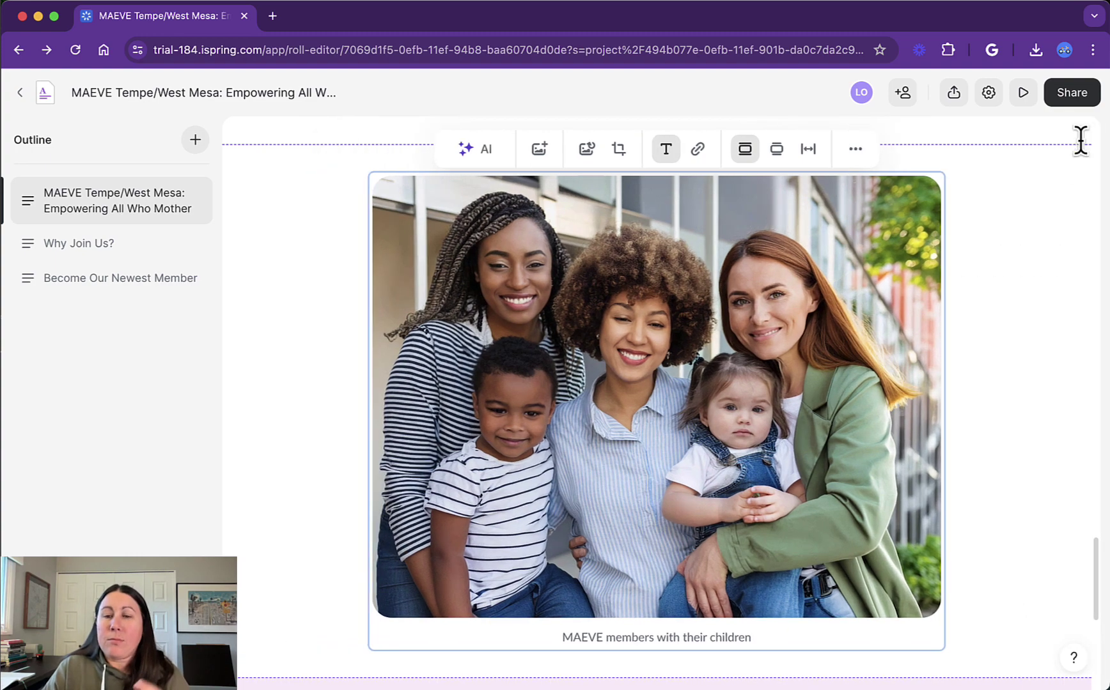
left_click(1016, 285)
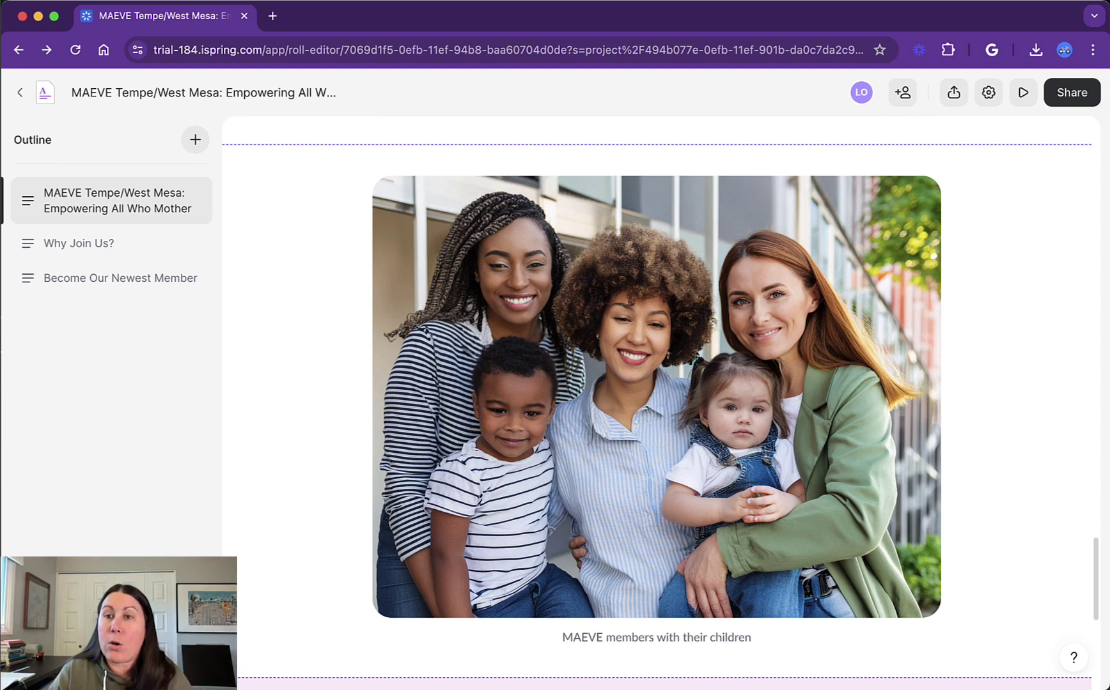
Preview the page, examine its collaborator access and sharing link options, and return to the preview
left_click(1023, 94)
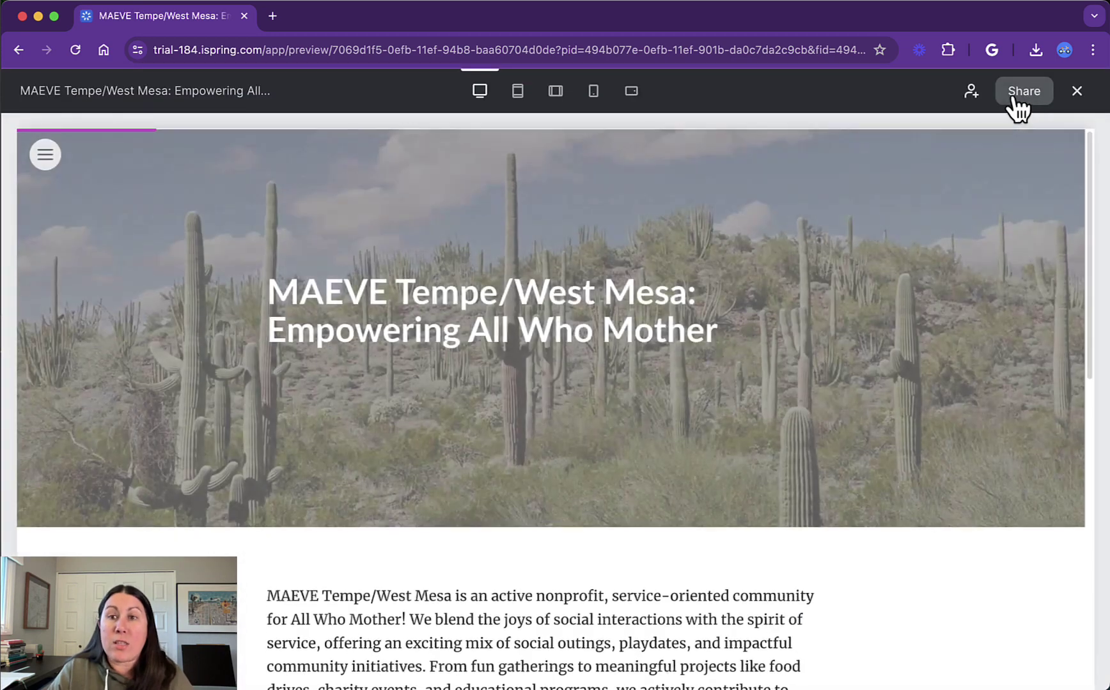
left_click(970, 91)
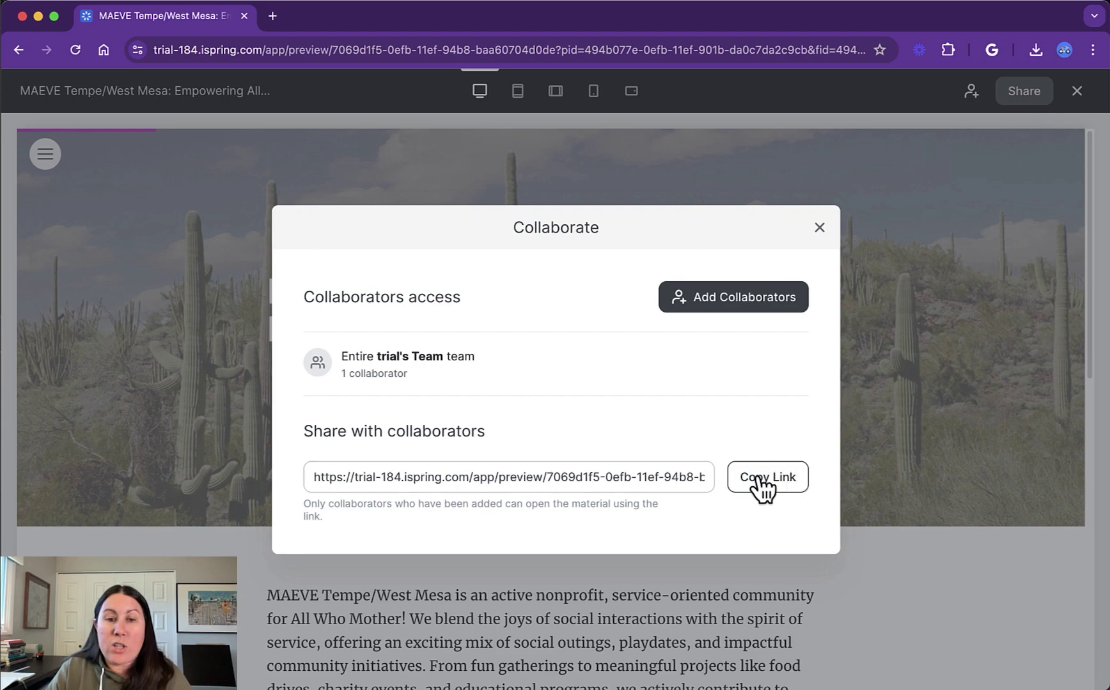
left_click(819, 225)
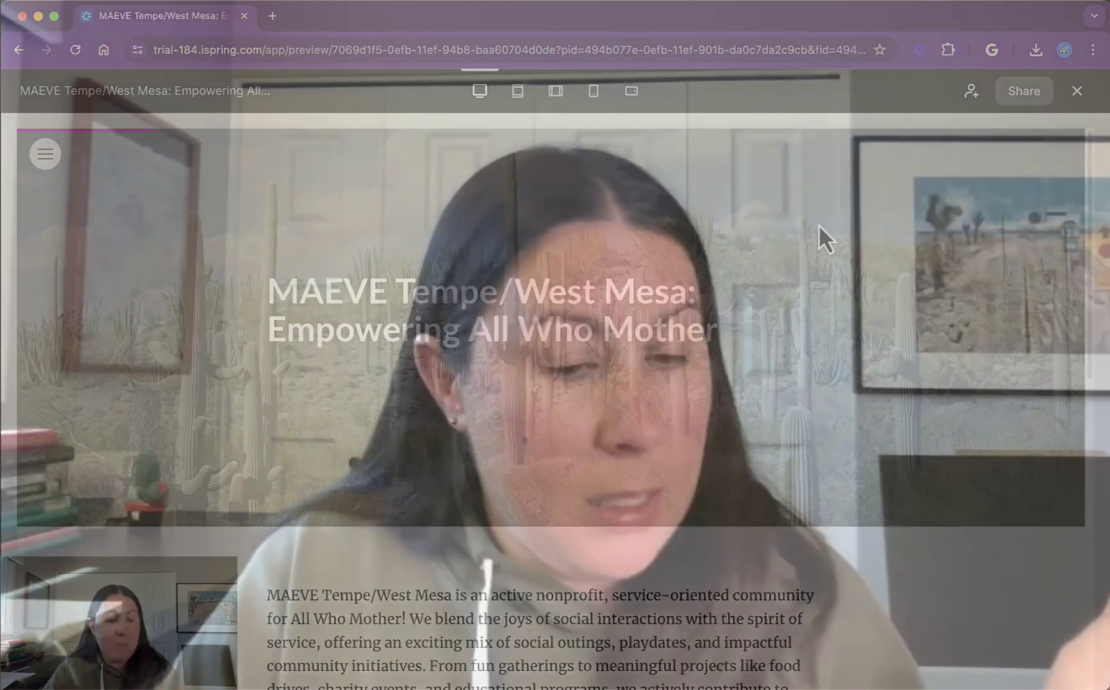